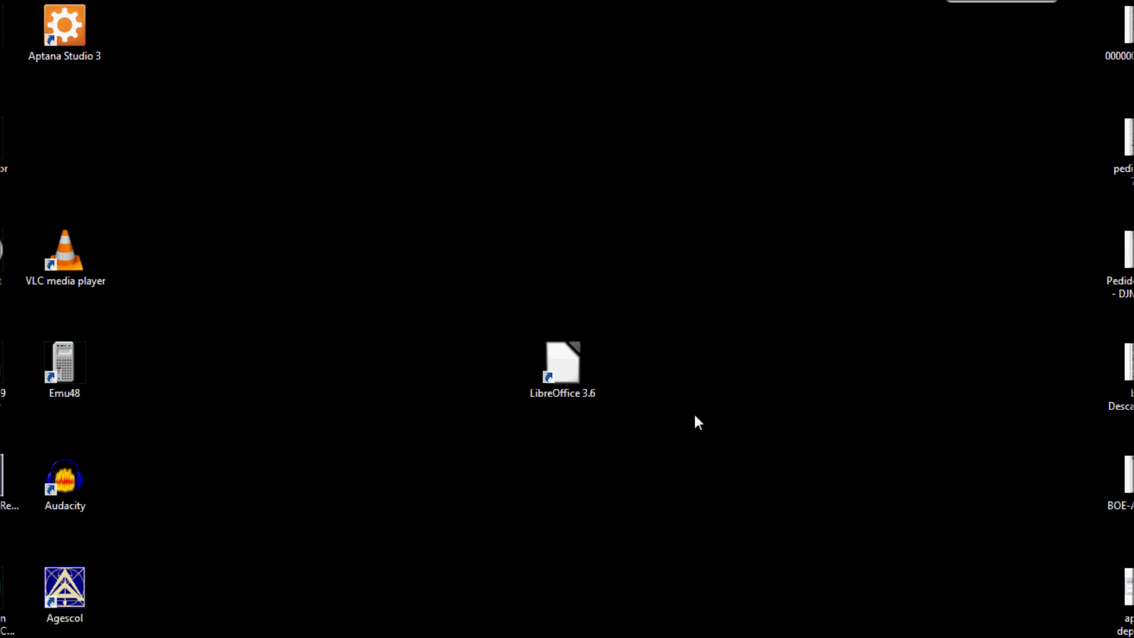
- Launch LibreOffice and create a new text document
{"action": "left_click", "coordinate": [562, 370]}
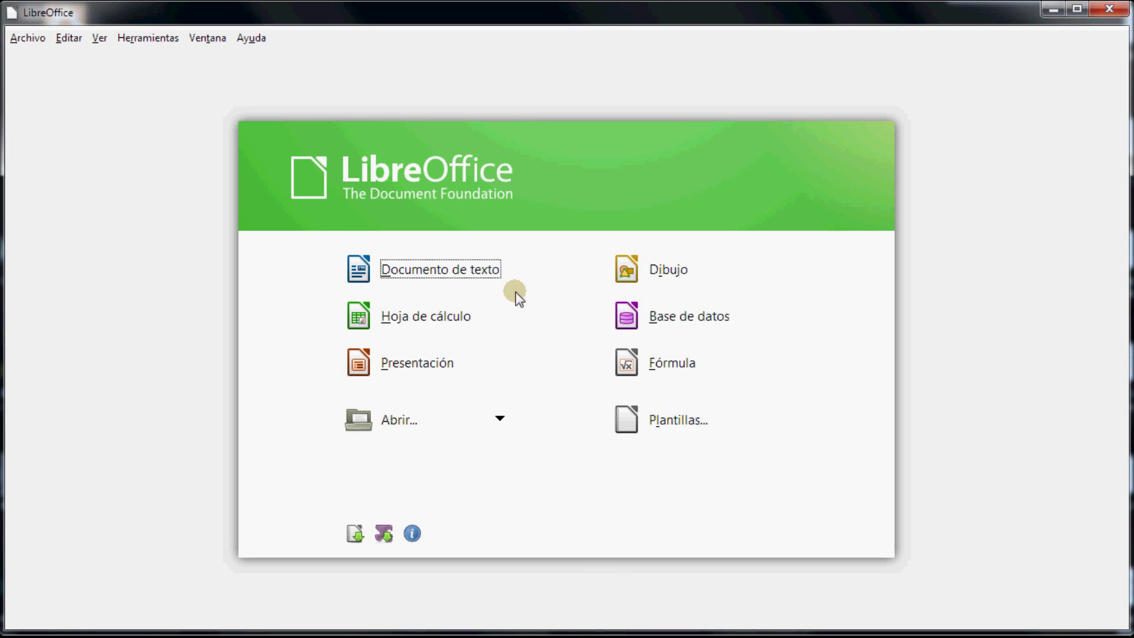
{"action": "left_click", "coordinate": [440, 269]}
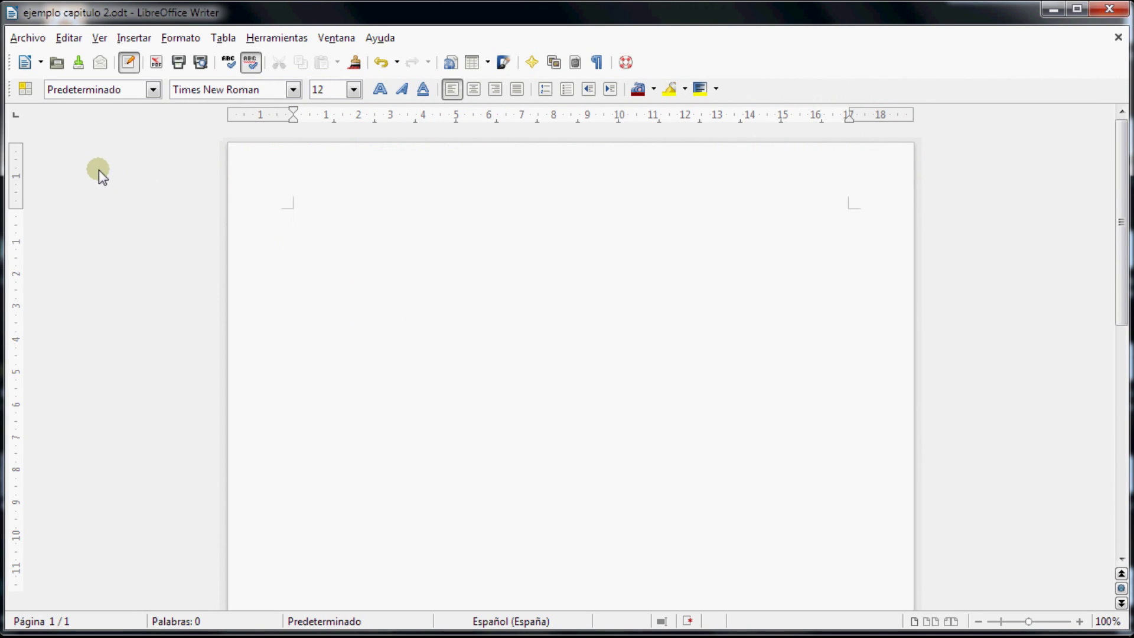
{"action": "left_click", "coordinate": [28, 38]}
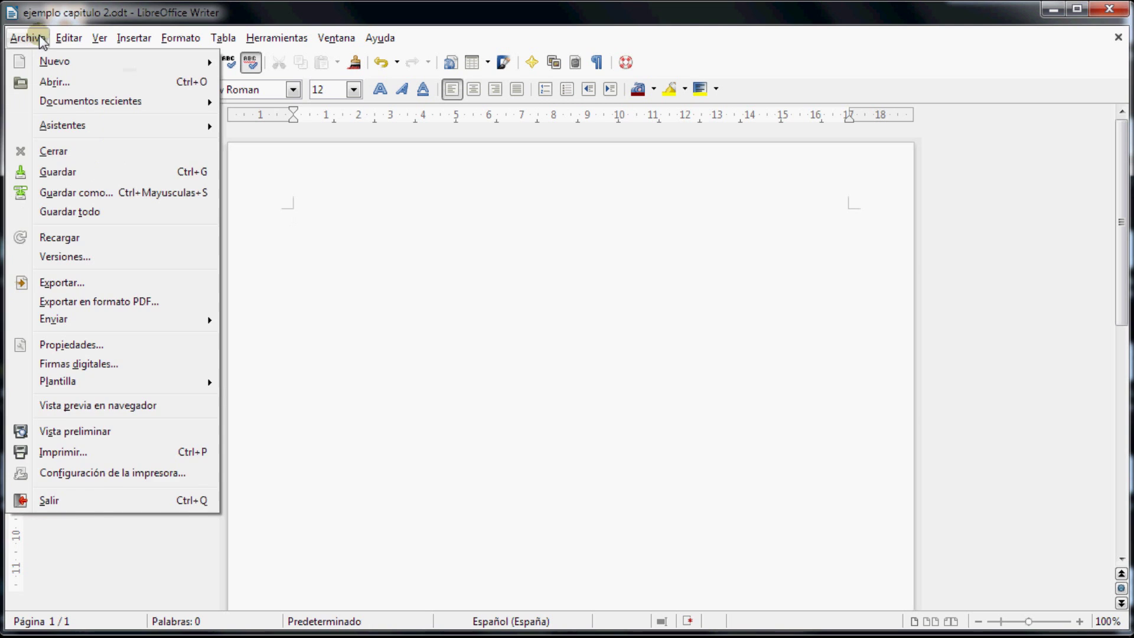
{"action": "mouse_move", "coordinate": [65, 39]}
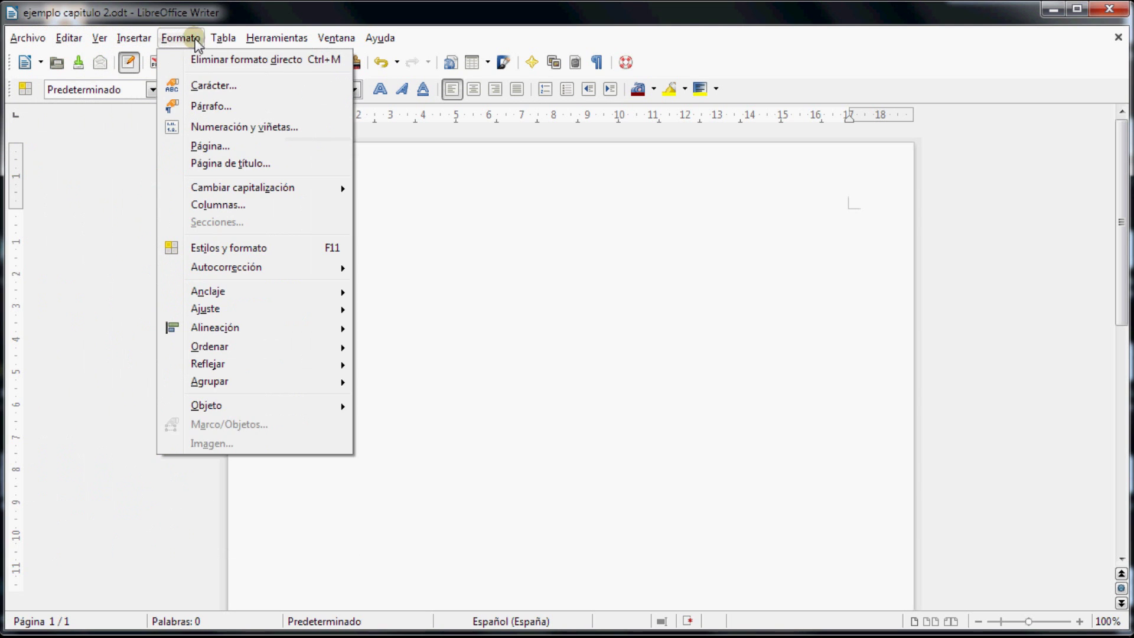
{"action": "left_click", "coordinate": [385, 38]}
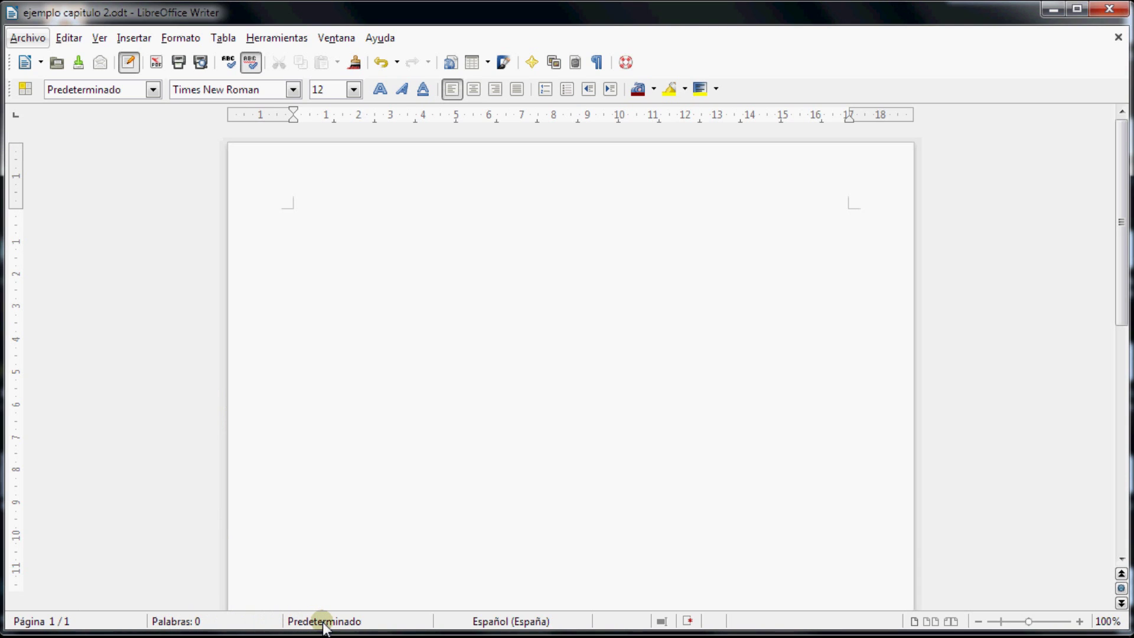
- Review the available page styles and text languages, keeping the Predeterminado style and Español (España)
{"action": "right_click", "coordinate": [360, 620]}
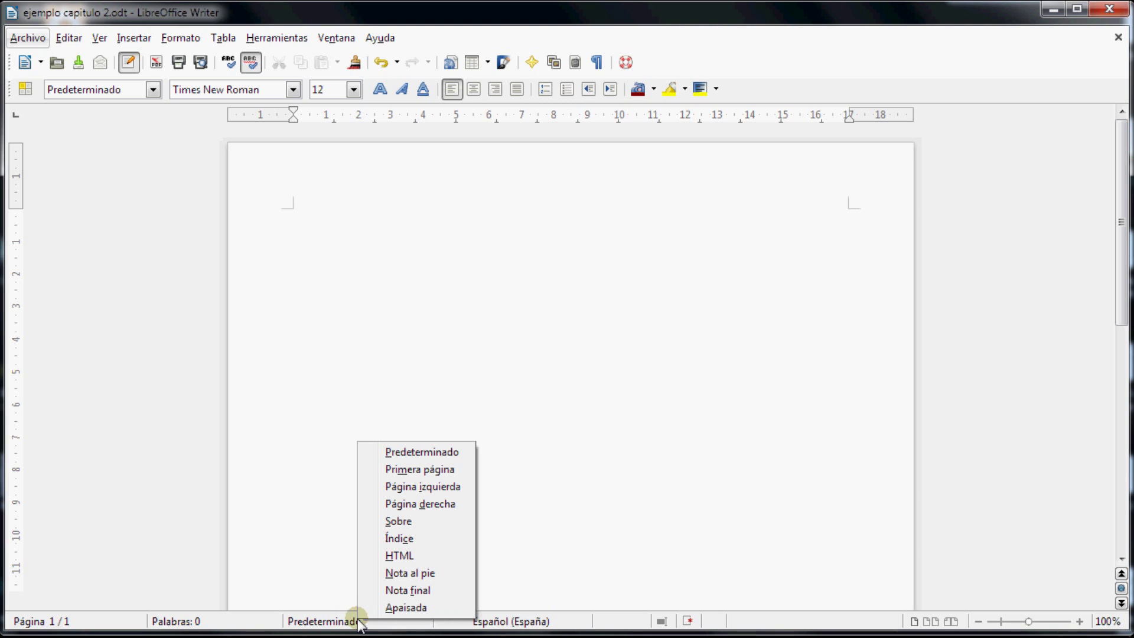
{"action": "left_click", "coordinate": [408, 608]}
{"action": "left_click", "coordinate": [488, 625]}
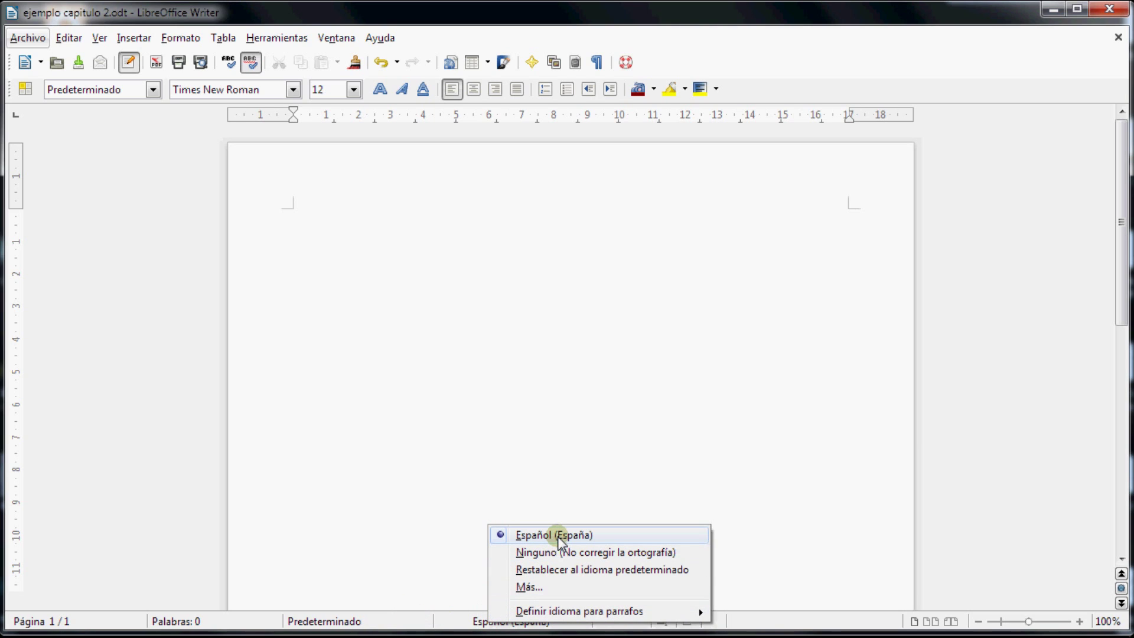
{"action": "left_click", "coordinate": [557, 536]}
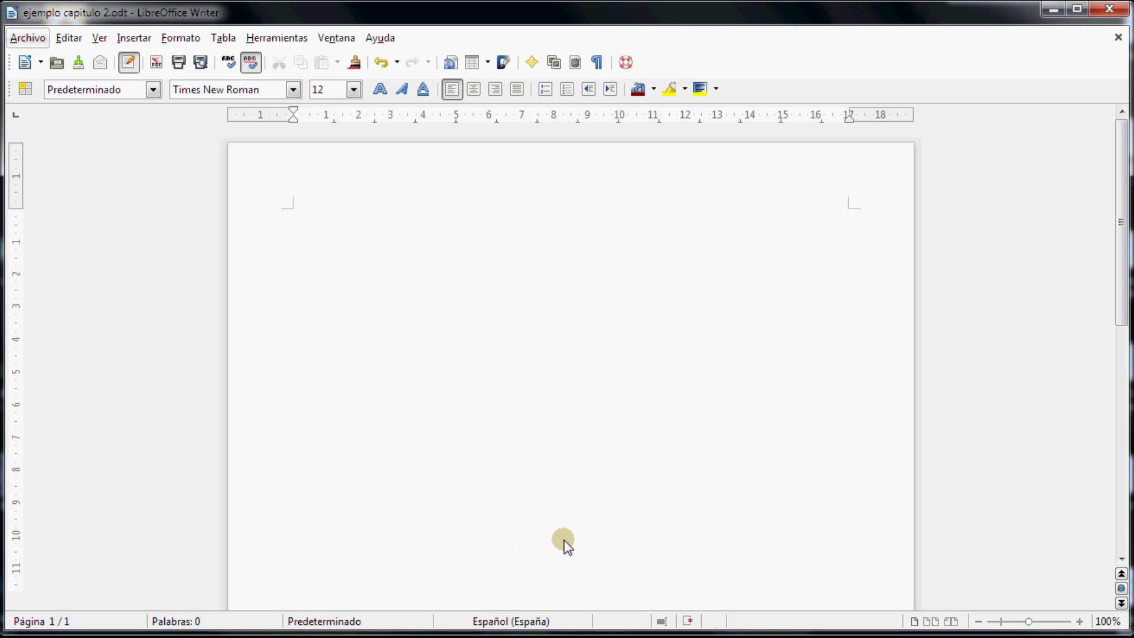
- Turn on overwrite mode and write "Cuando tento texto" in the document
{"action": "left_click", "coordinate": [622, 619]}
{"action": "left_click", "coordinate": [554, 267]}
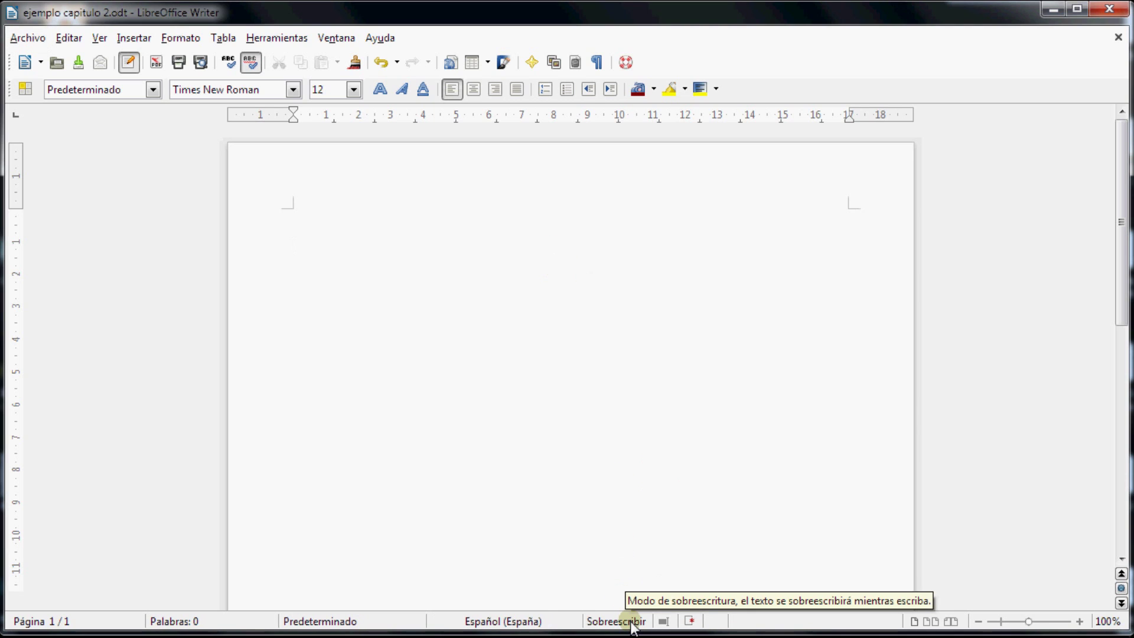
{"action": "left_click", "coordinate": [567, 350]}
{"action": "type", "text": "Cuando tex"}
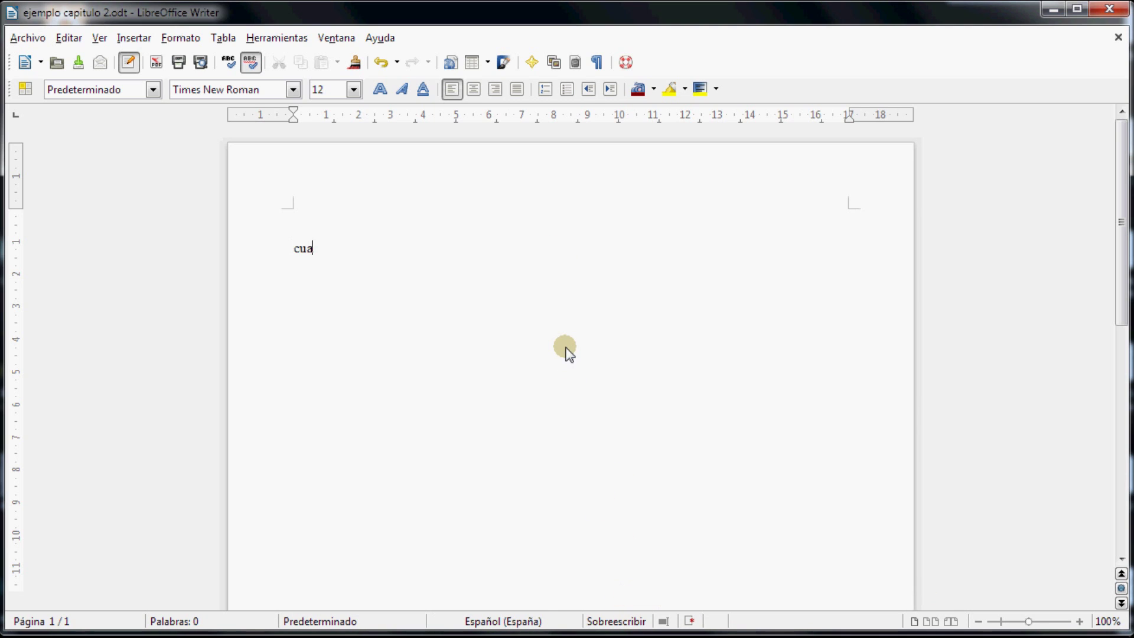
{"action": "key", "text": "BackSpace"}
{"action": "type", "text": "nto tw"}
{"action": "key", "text": "BackSpace"}
{"action": "type", "text": "exto"}
- Correct "tento" to "tengo" by overwriting its second t with g
{"action": "key", "text": "Left"}
{"action": "key", "text": "Left"}
{"action": "key", "text": "Left"}
{"action": "key", "text": "Left"}
{"action": "key", "text": "Left"}
{"action": "key", "text": "Left"}
{"action": "key", "text": "Left"}
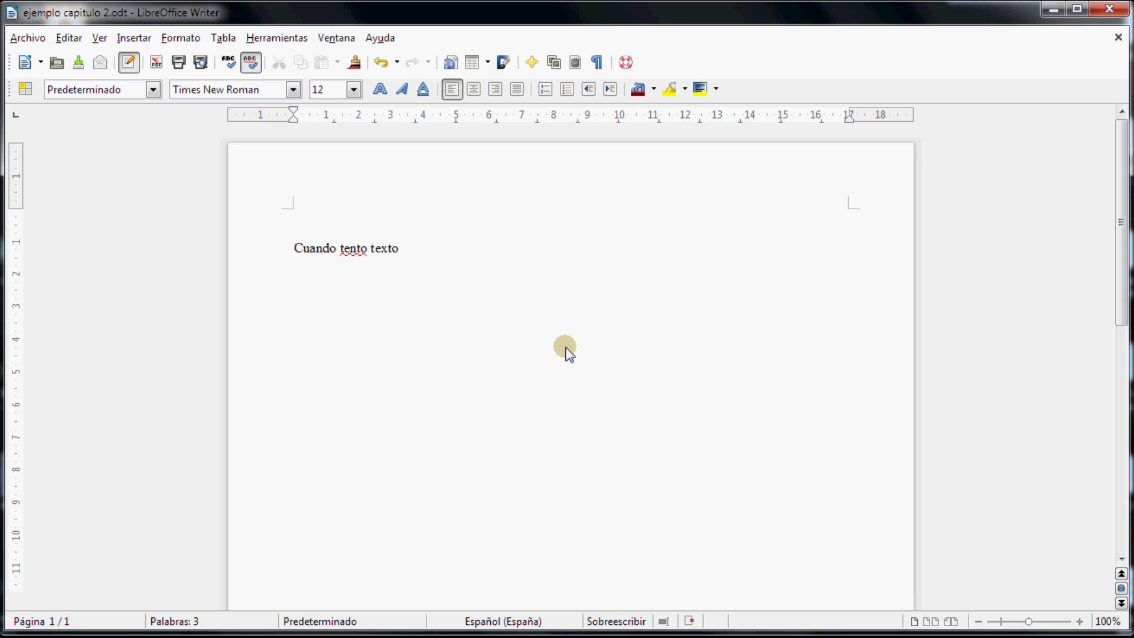
{"action": "key", "text": "Left"}
{"action": "type", "text": "g"}
- Return to insert mode and test it by adding an extra g inside "tengo" and removing it
{"action": "left_click", "coordinate": [608, 621]}
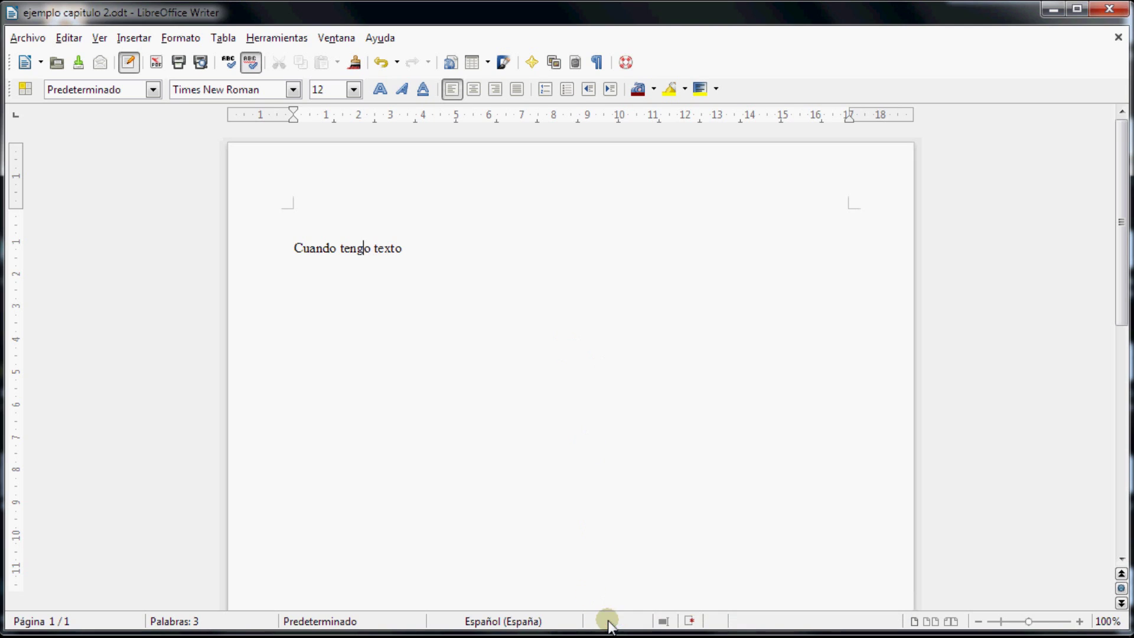
{"action": "left_click", "coordinate": [355, 251]}
{"action": "type", "text": "g"}
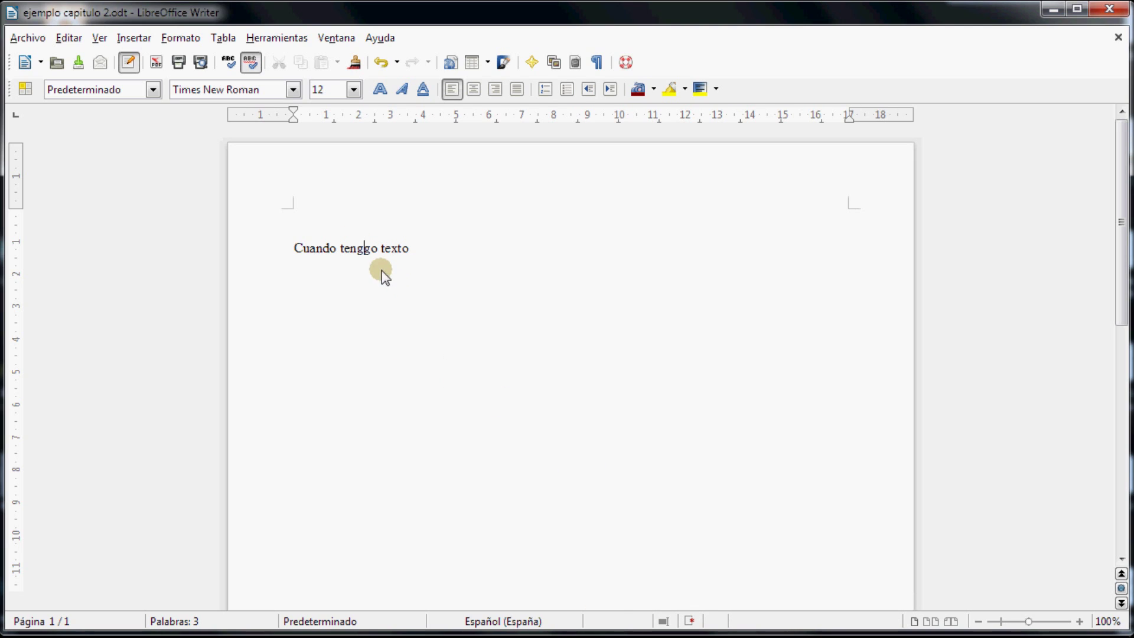
{"action": "key", "text": "BackSpace"}
- Check the text selection mode options, keeping the current mode, and save the modified document
{"action": "left_click", "coordinate": [661, 622]}
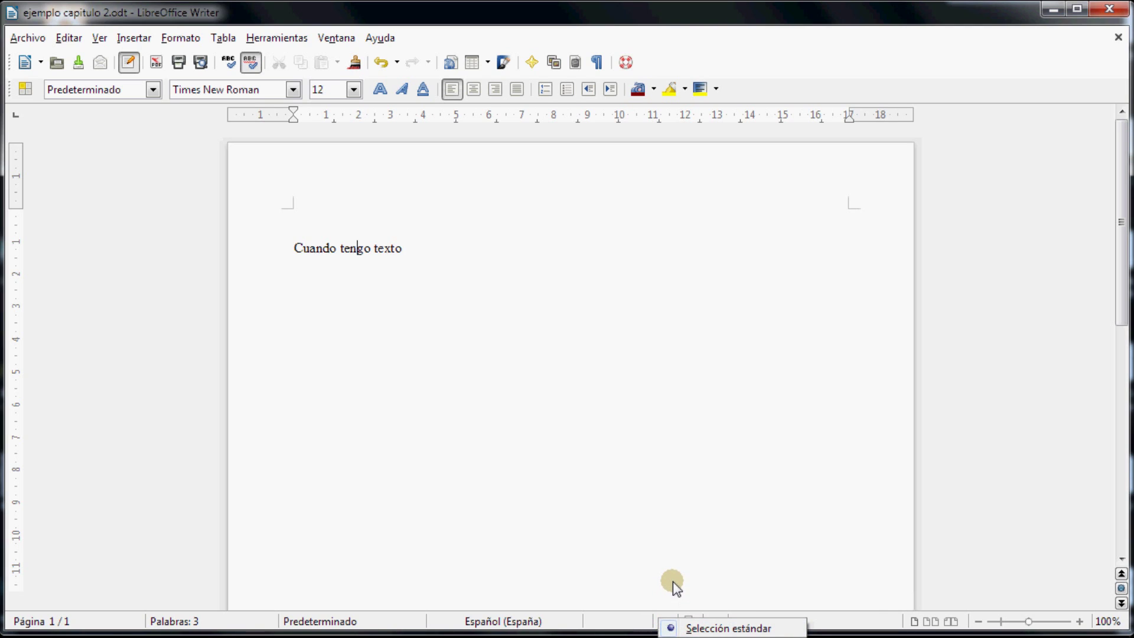
{"action": "left_click", "coordinate": [683, 608]}
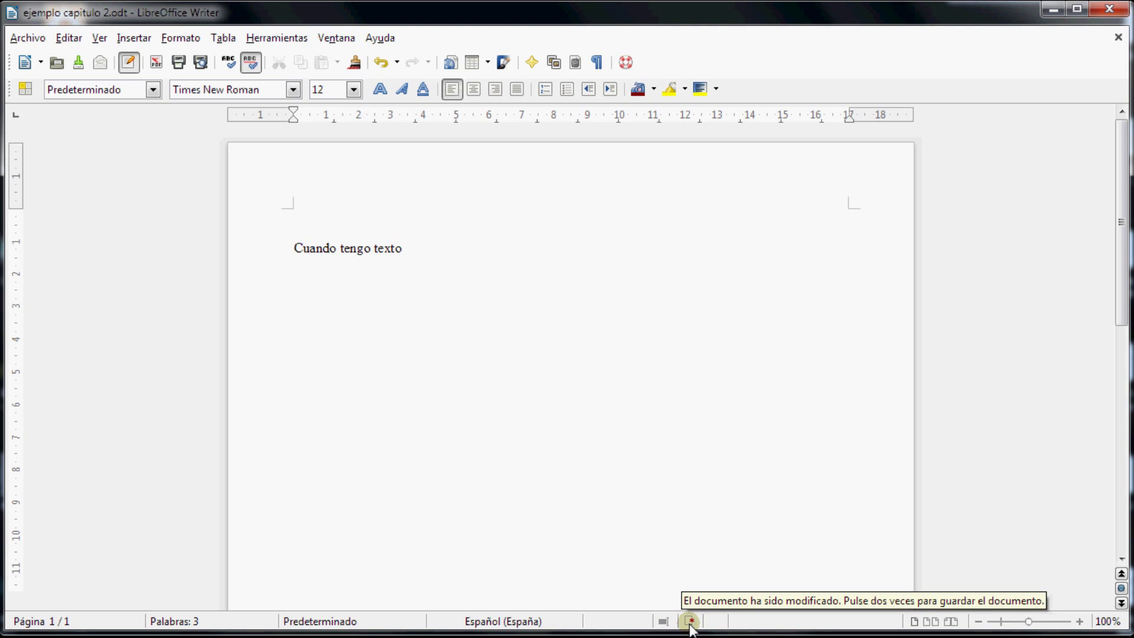
{"action": "double_click", "coordinate": [690, 623]}
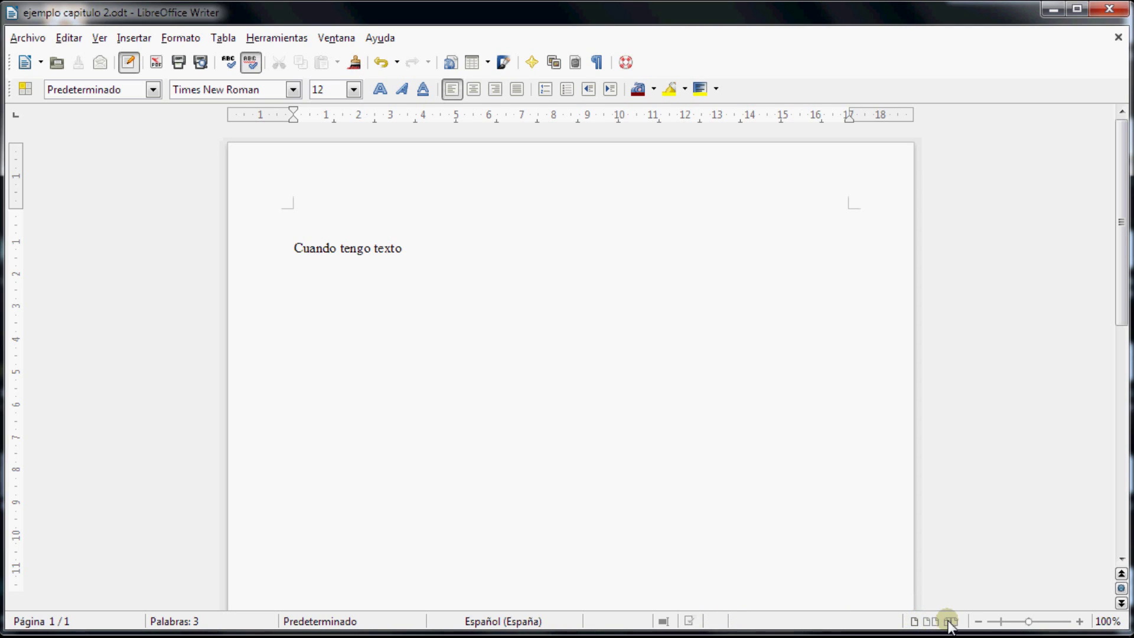
- Try out the page zoom by enlarging and reducing the view, ending at 100%
{"action": "left_click", "coordinate": [1080, 621]}
{"action": "left_click", "coordinate": [1080, 622]}
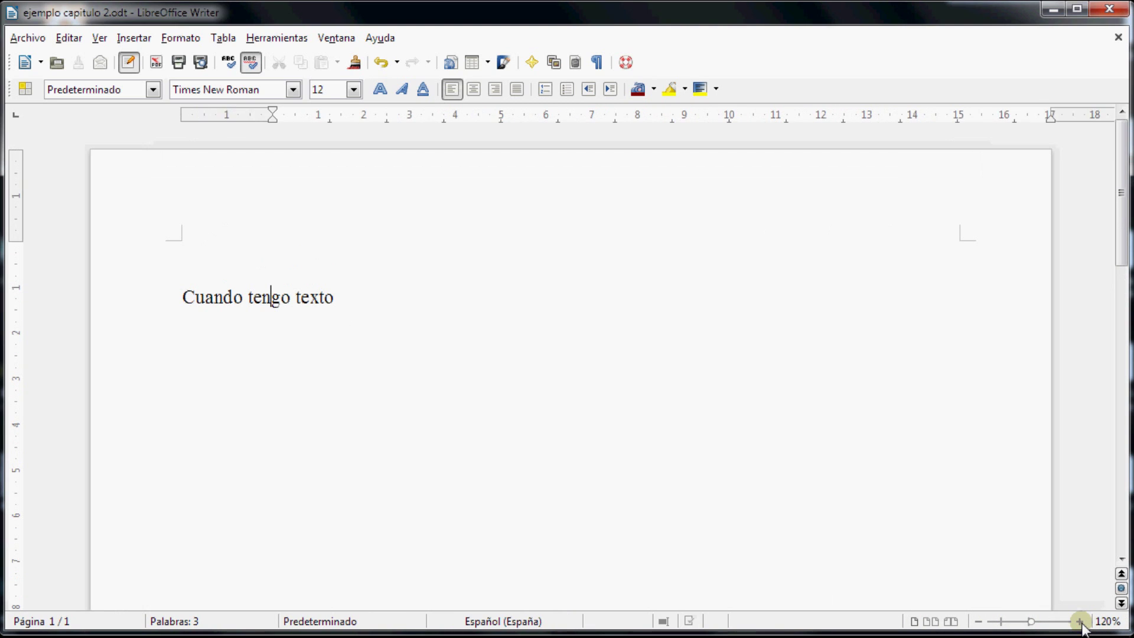
{"action": "left_click", "coordinate": [978, 622]}
{"action": "left_click", "coordinate": [978, 622]}
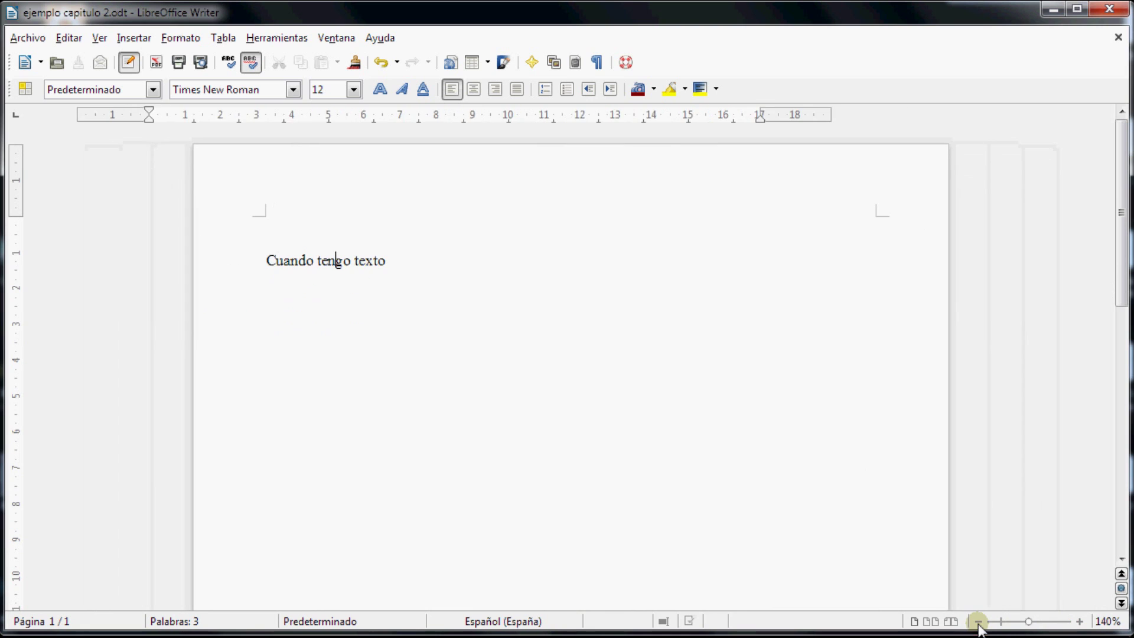
{"action": "mouse_move", "coordinate": [1029, 622]}
{"action": "left_mouse_down"}
{"action": "mouse_move", "coordinate": [1019, 623]}
{"action": "mouse_move", "coordinate": [1057, 623]}
{"action": "mouse_move", "coordinate": [1001, 624]}
{"action": "mouse_move", "coordinate": [1028, 625]}
{"action": "left_mouse_up"}
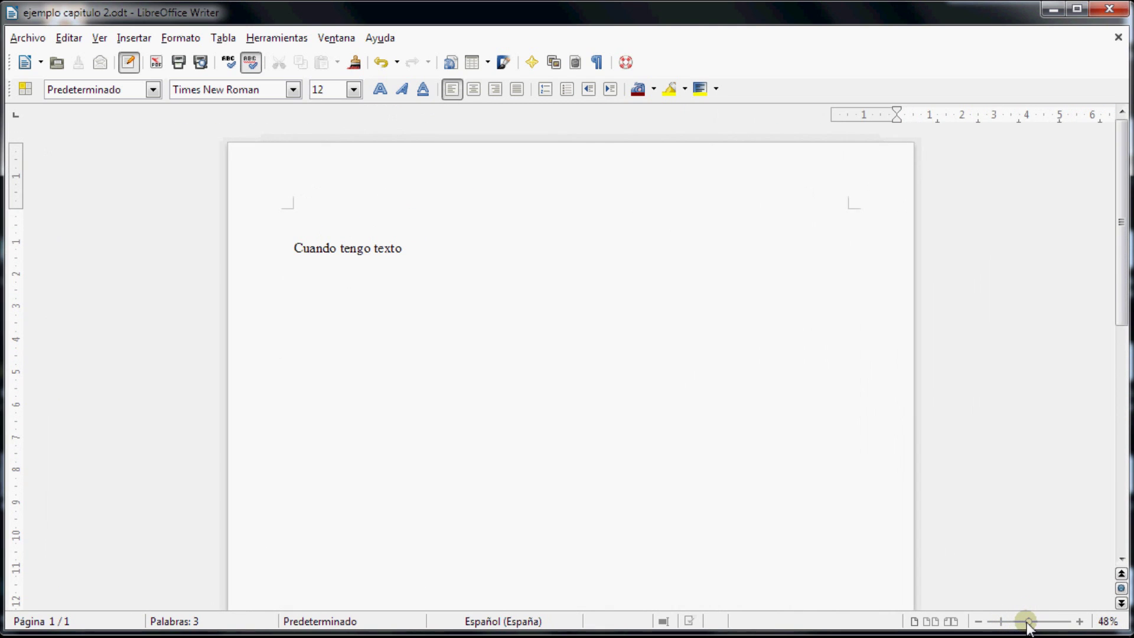
{"action": "left_click", "coordinate": [1108, 622]}
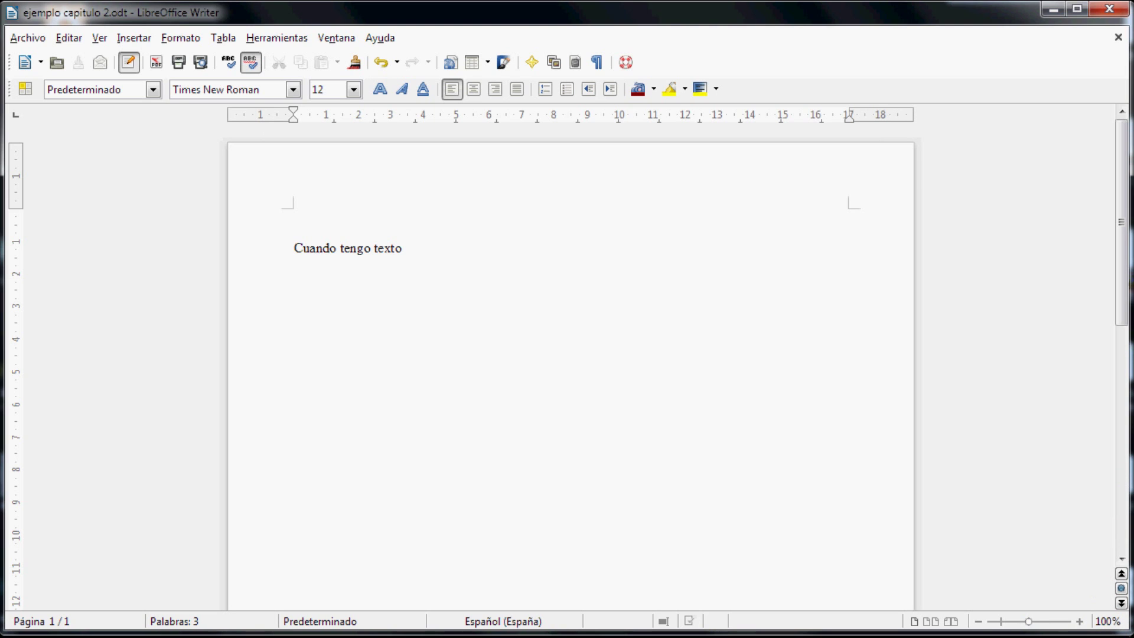
{"action": "mouse_move", "coordinate": [1121, 228]}
{"action": "left_mouse_down"}
{"action": "mouse_move", "coordinate": [1099, 355]}
{"action": "mouse_move", "coordinate": [1114, 509]}
{"action": "mouse_move", "coordinate": [1122, 210]}
{"action": "left_mouse_up"}
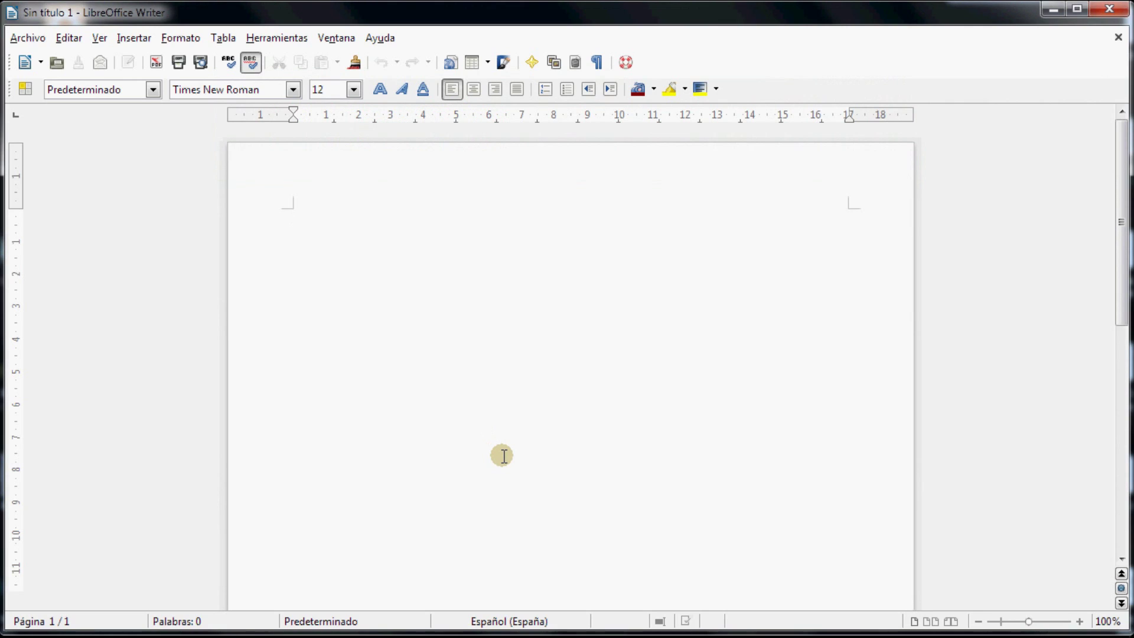
- Write "En este documento puedo escribir texto." in the blank document and start a new paragraph
{"action": "type", "text": "En este documento "}
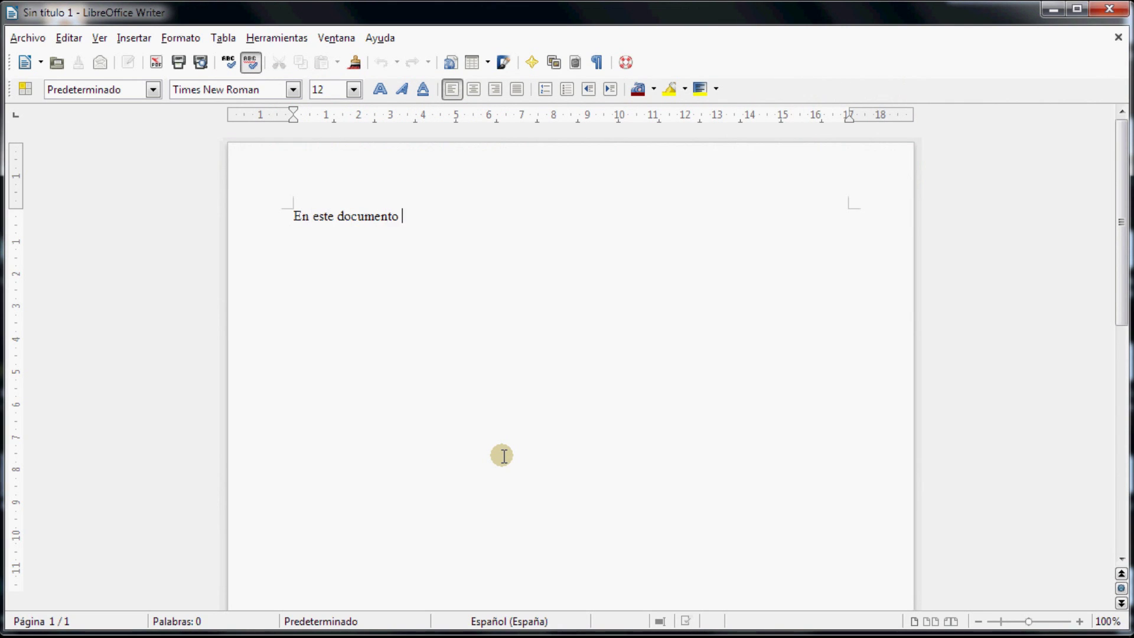
{"action": "type", "text": "puedo escribir texto"}
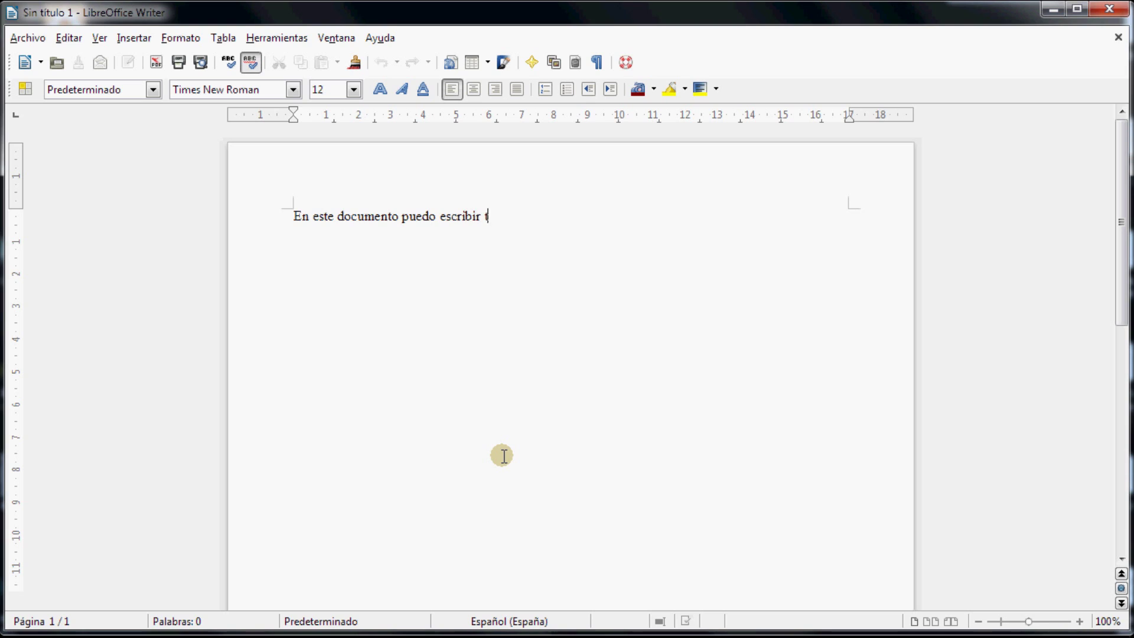
{"action": "type", "text": "."}
{"action": "key", "text": "Return"}
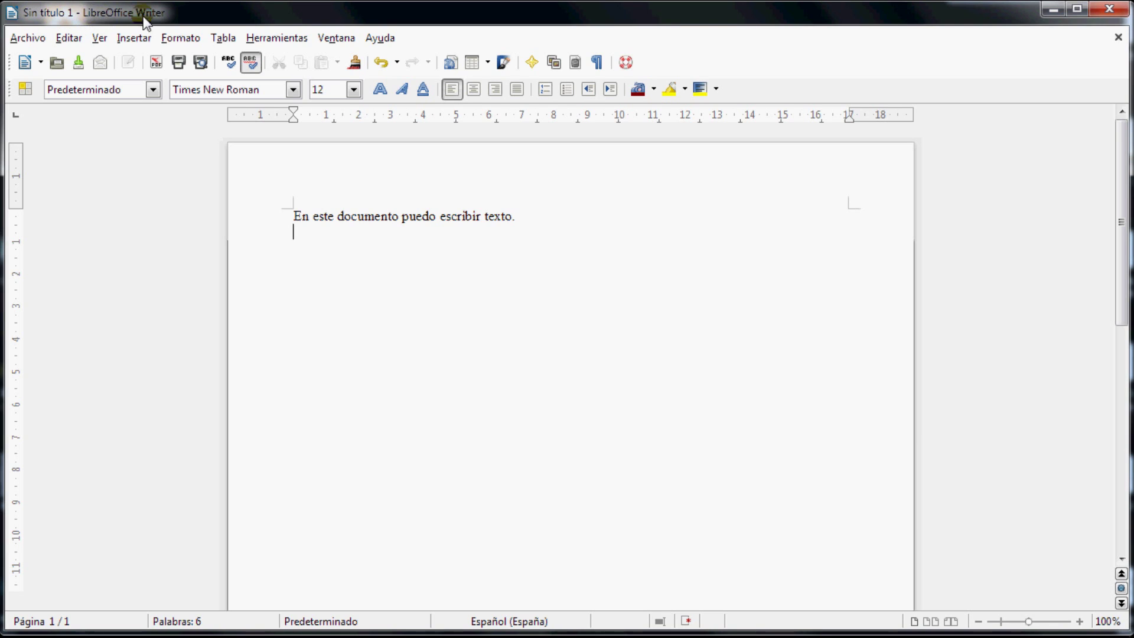
{"action": "left_click", "coordinate": [29, 39]}
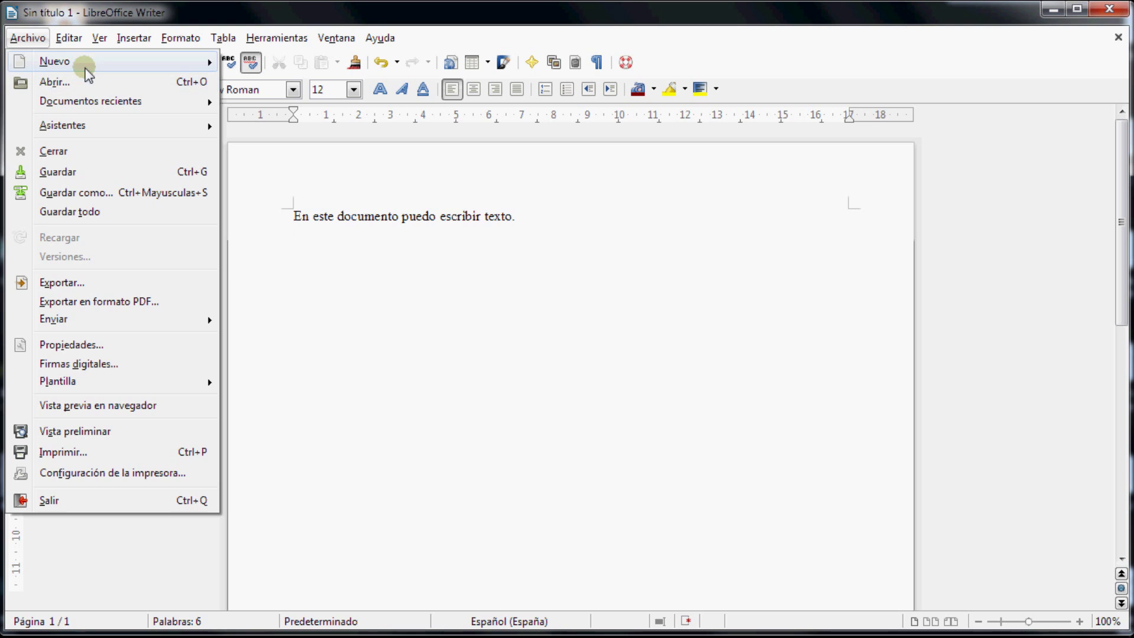
{"action": "mouse_move", "coordinate": [170, 62]}
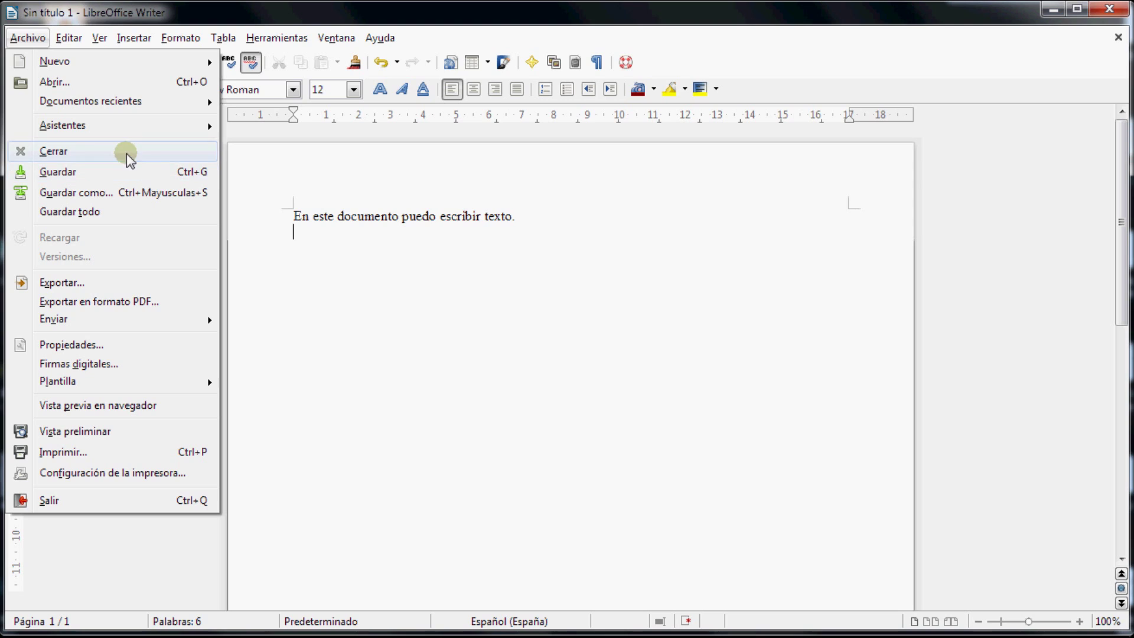
{"action": "left_click", "coordinate": [26, 38]}
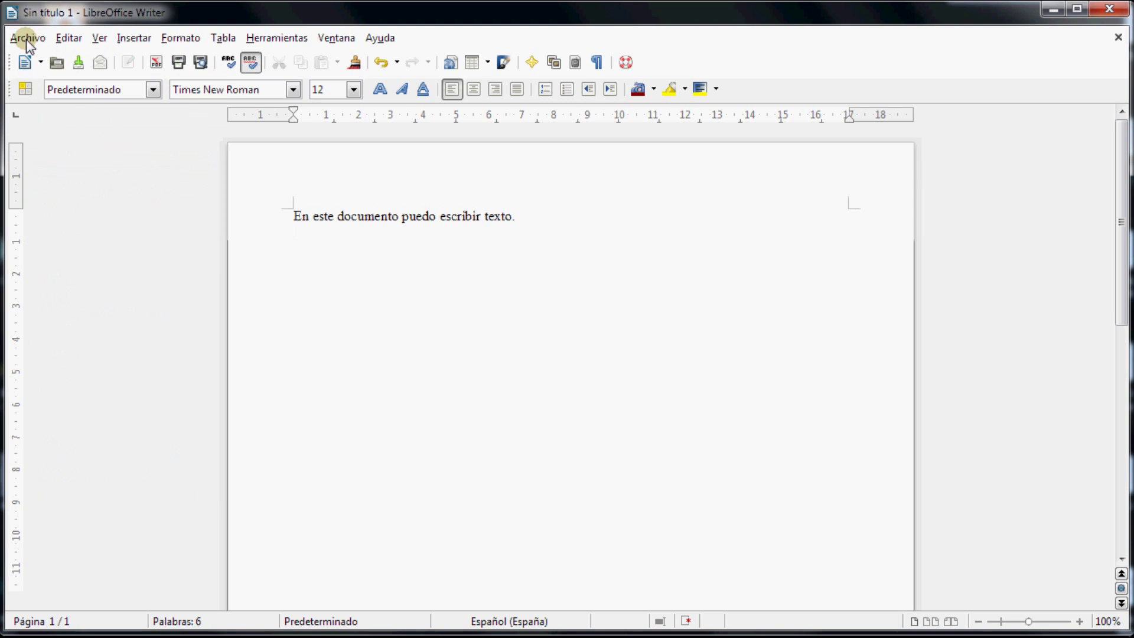
- Save the document as "ejemplo capitulo 2" in ODT format in the tutos LibreOffice folder
{"action": "left_click", "coordinate": [82, 62]}
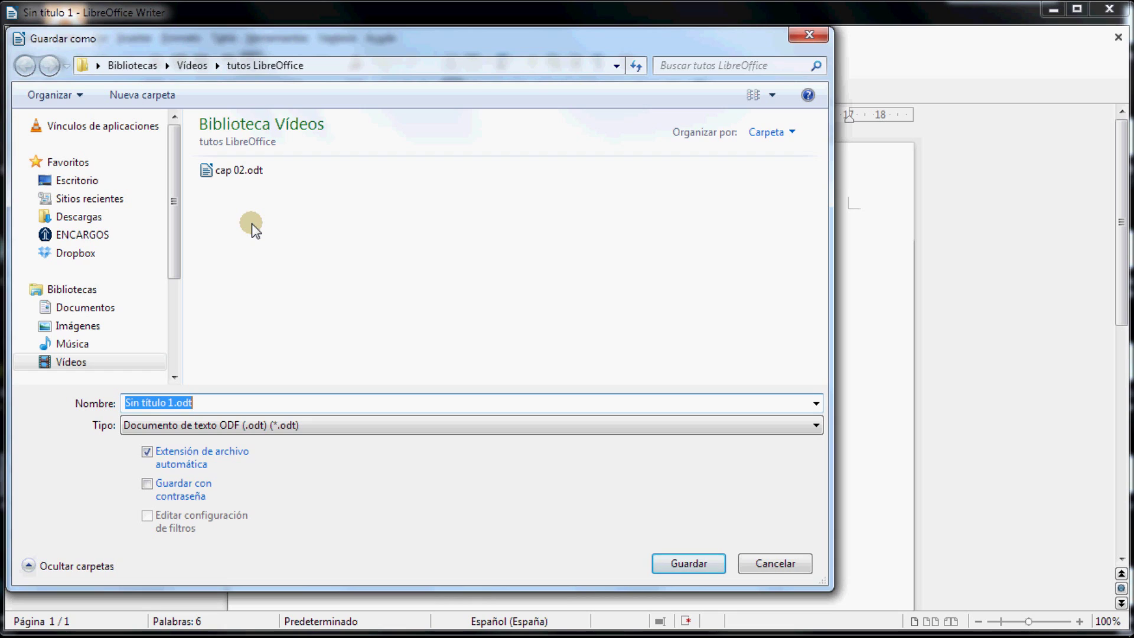
{"action": "type", "text": "ejemplo captulo"}
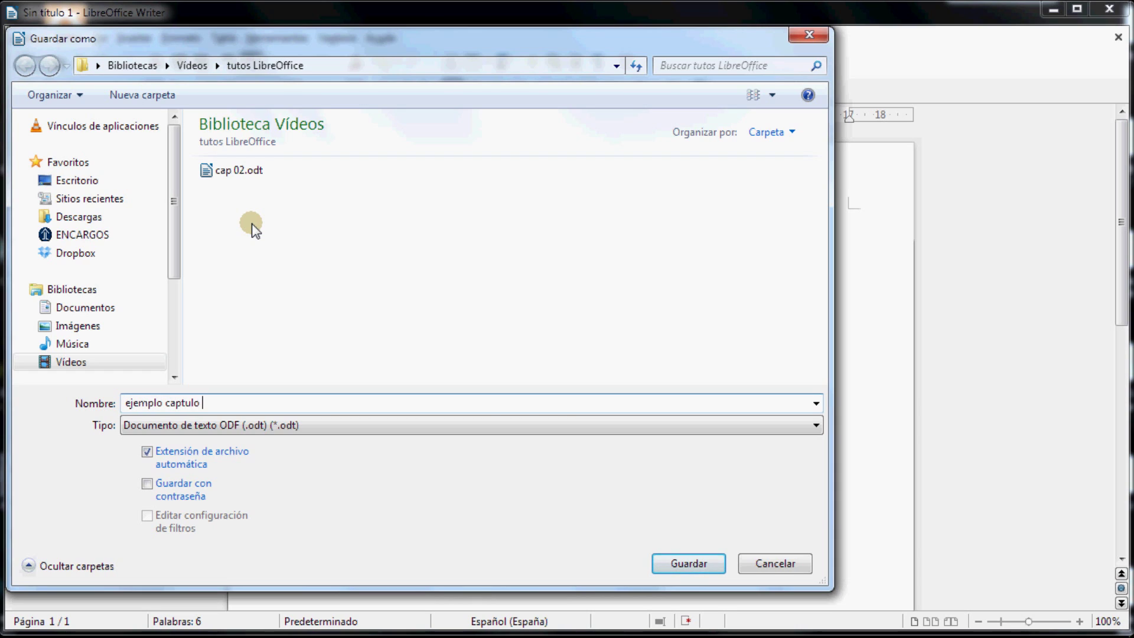
{"action": "key", "text": "BackSpace"}
{"action": "key", "text": "BackSpace"}
{"action": "key", "text": "BackSpace"}
{"action": "key", "text": "BackSpace"}
{"action": "key", "text": "BackSpace"}
{"action": "type", "text": "itulo 2"}
{"action": "key", "text": "Return"}
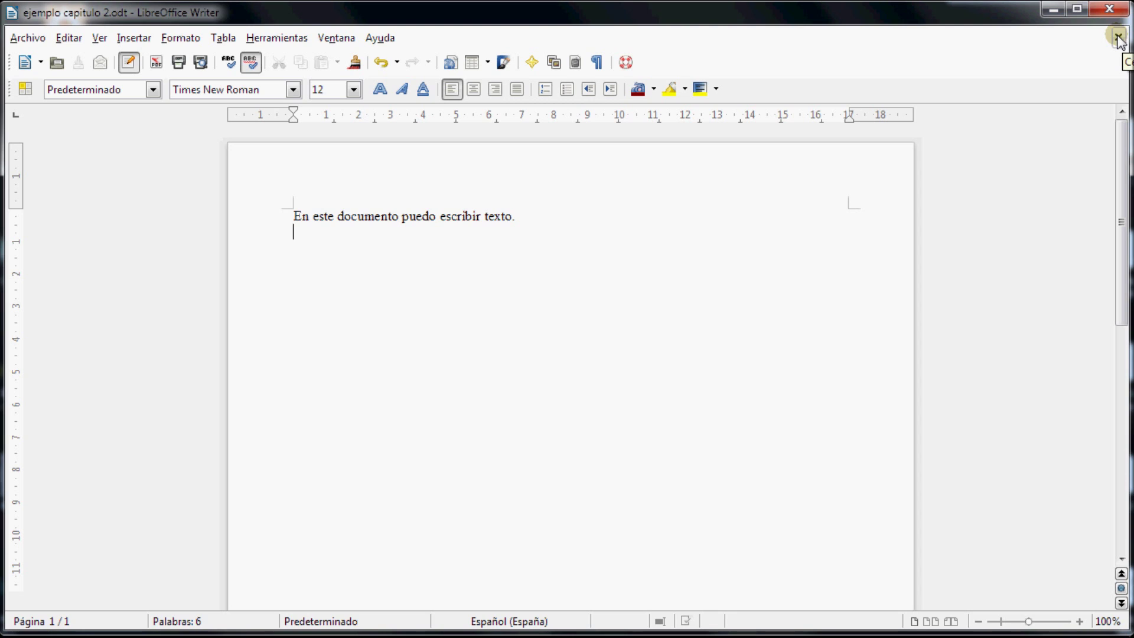
- Close the document and reopen "ejemplo capitulo 2.odt" from the tutos LibreOffice folder
{"action": "left_click", "coordinate": [29, 38]}
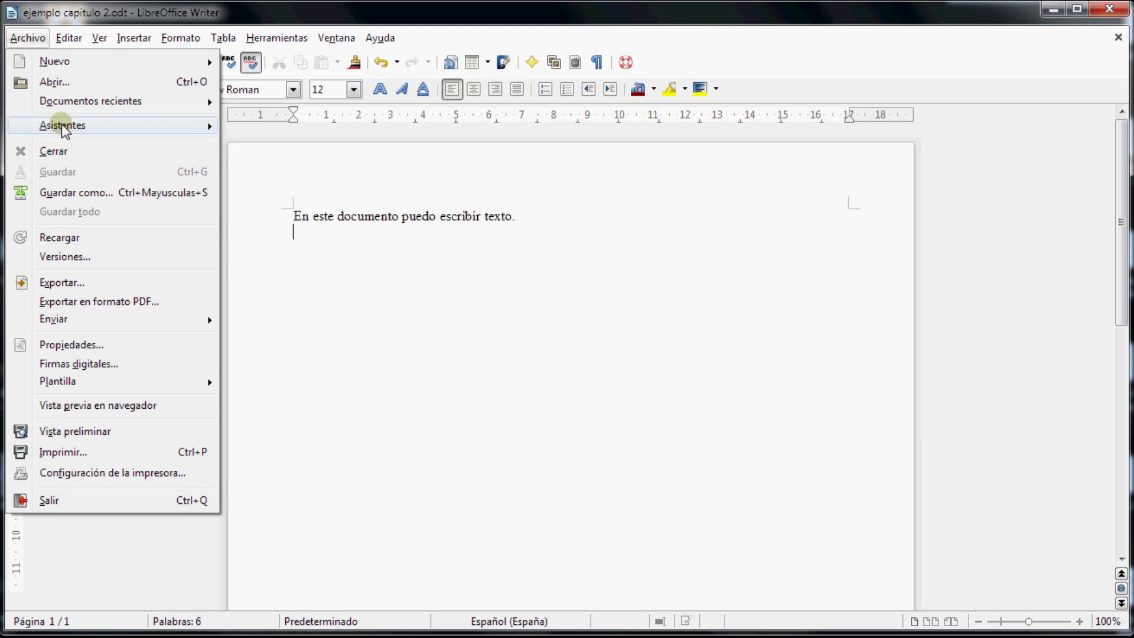
{"action": "left_click", "coordinate": [51, 155]}
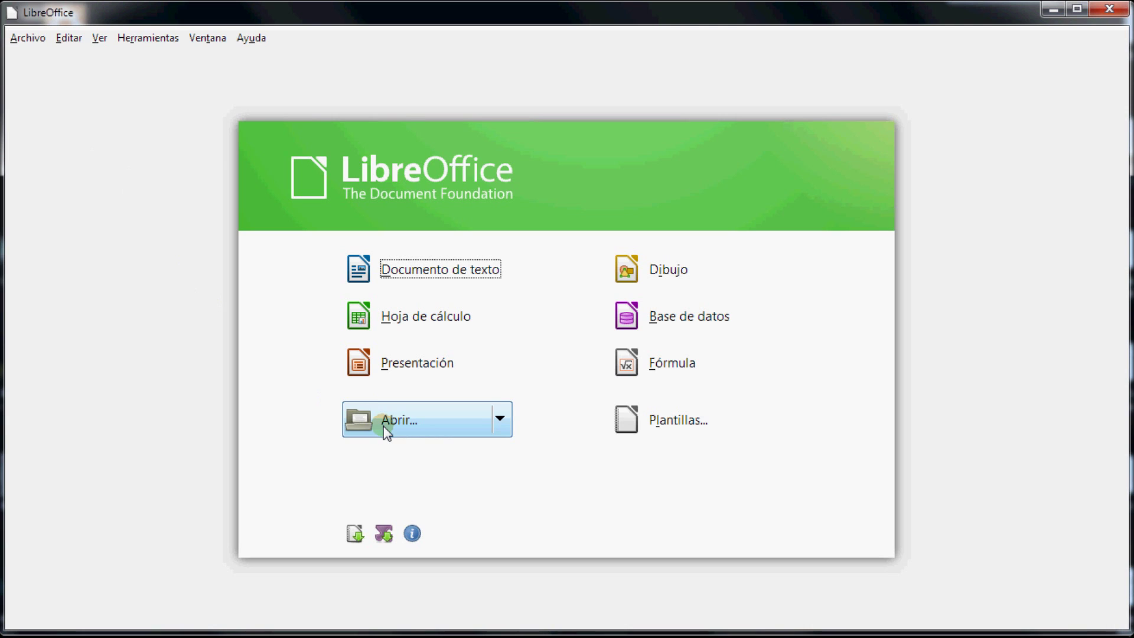
{"action": "left_click", "coordinate": [18, 40]}
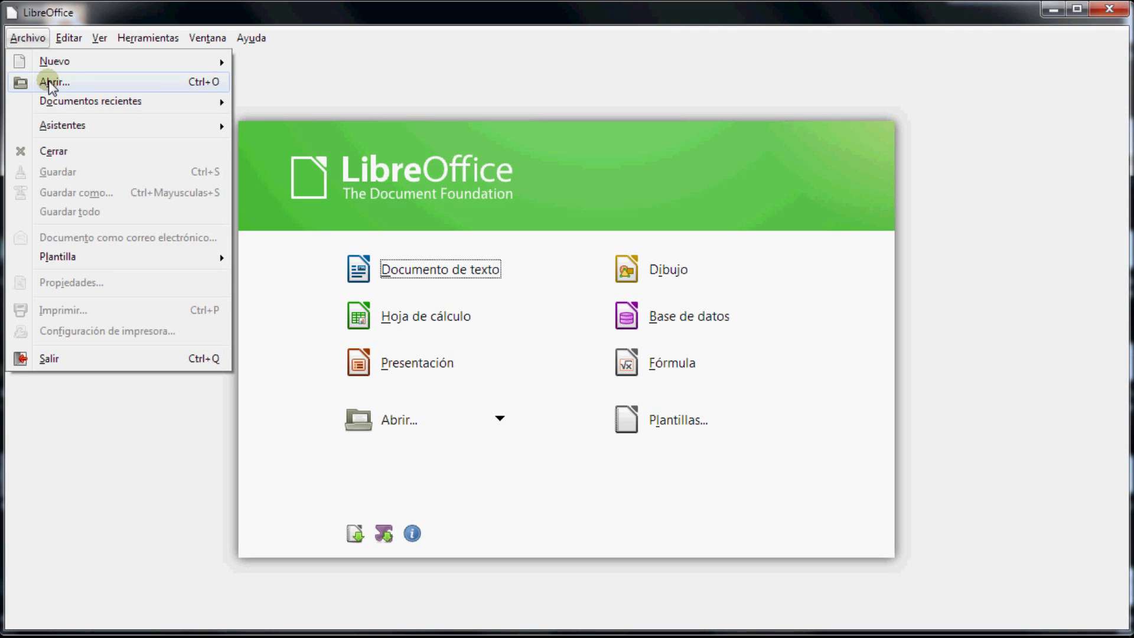
{"action": "left_click", "coordinate": [74, 85]}
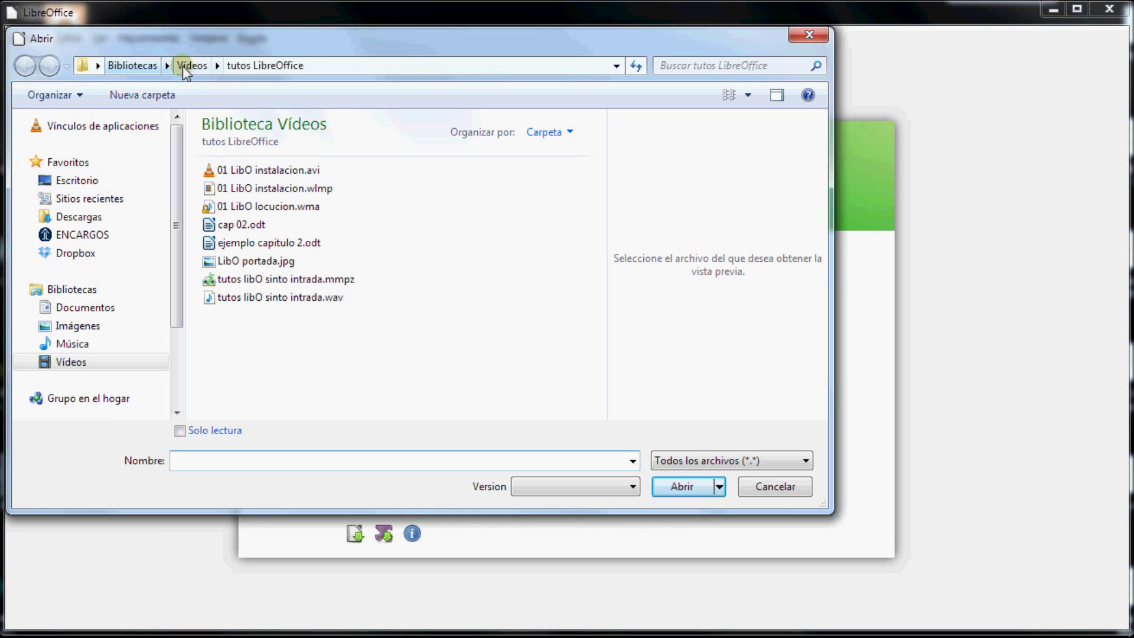
{"action": "left_click", "coordinate": [263, 243]}
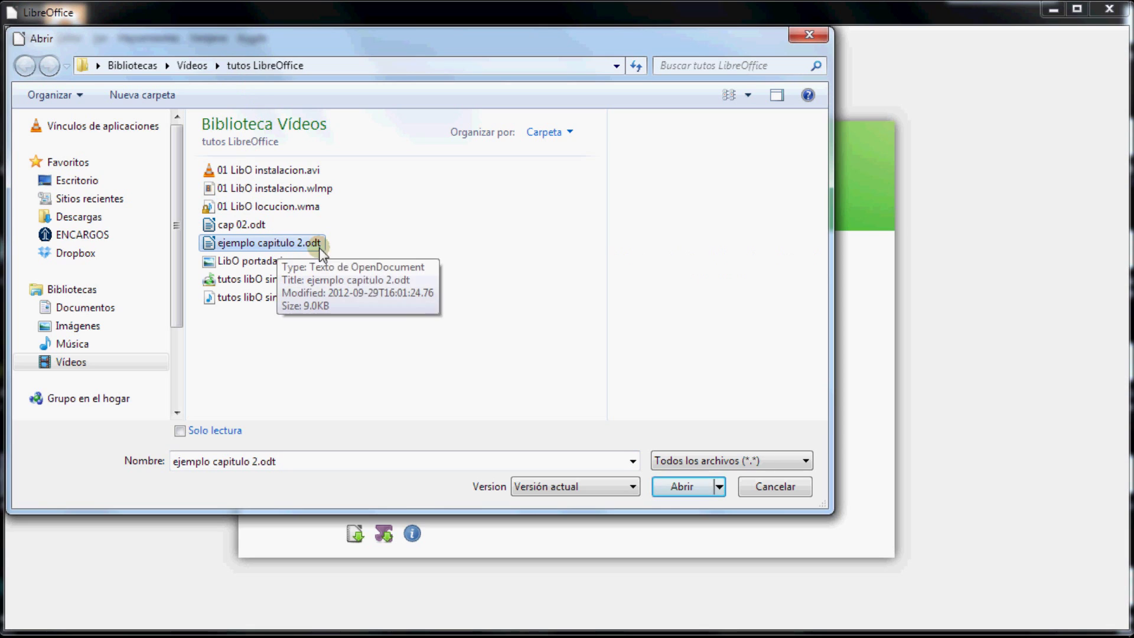
{"action": "left_click", "coordinate": [685, 487]}
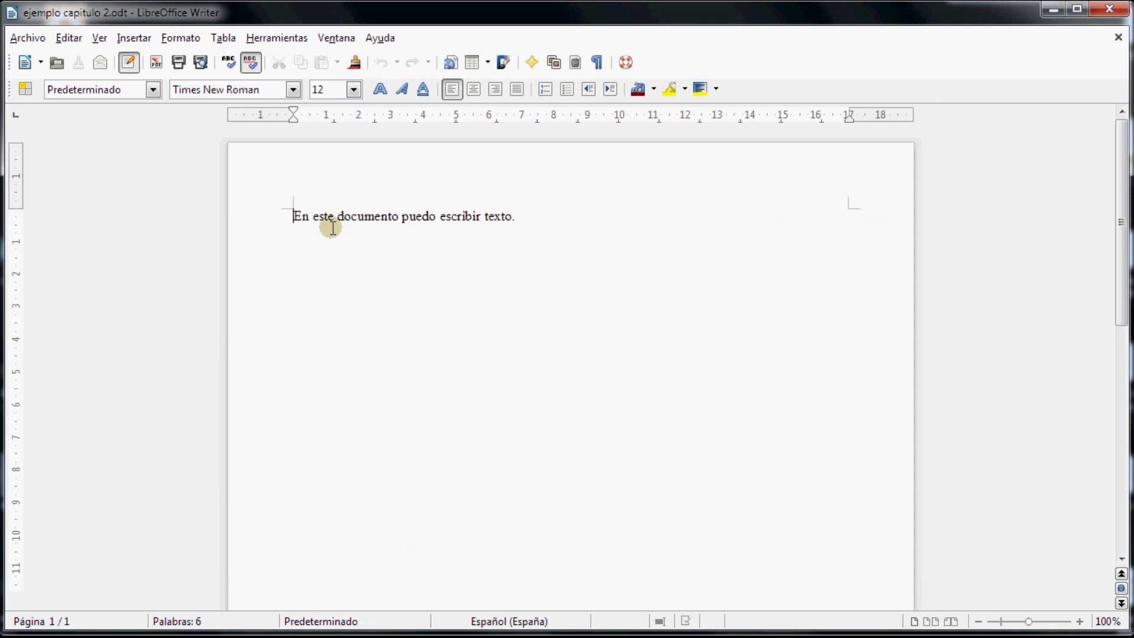
- Add the line "Ahora añado texto al documento que había guardado." below the first sentence, start a new paragraph and save the document
{"action": "left_click", "coordinate": [461, 243]}
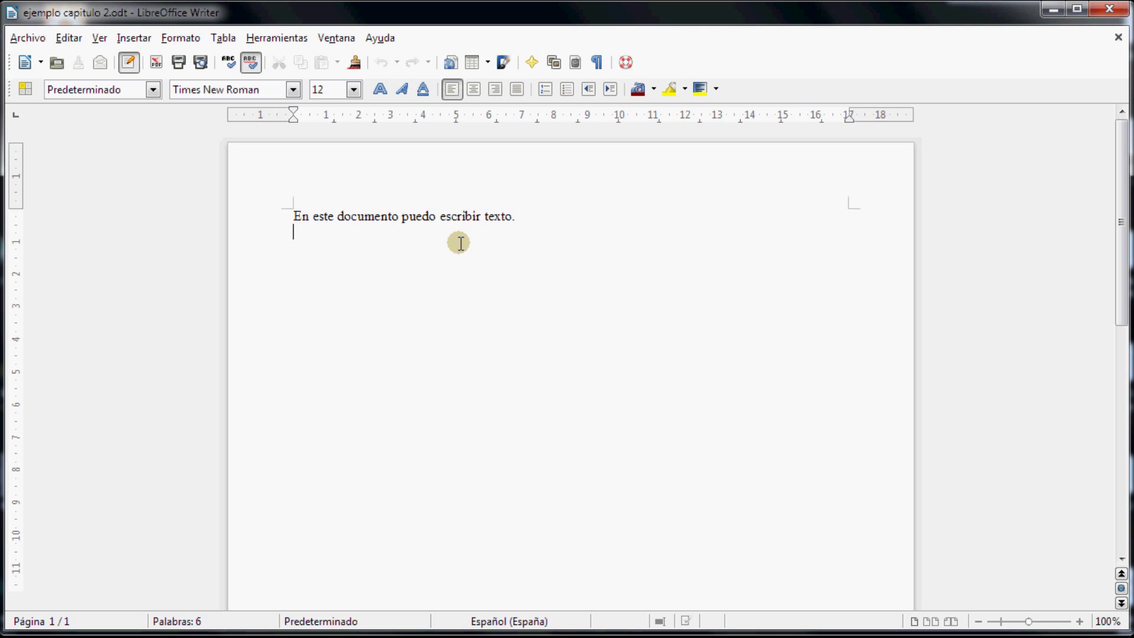
{"action": "type", "text": "Ahora"}
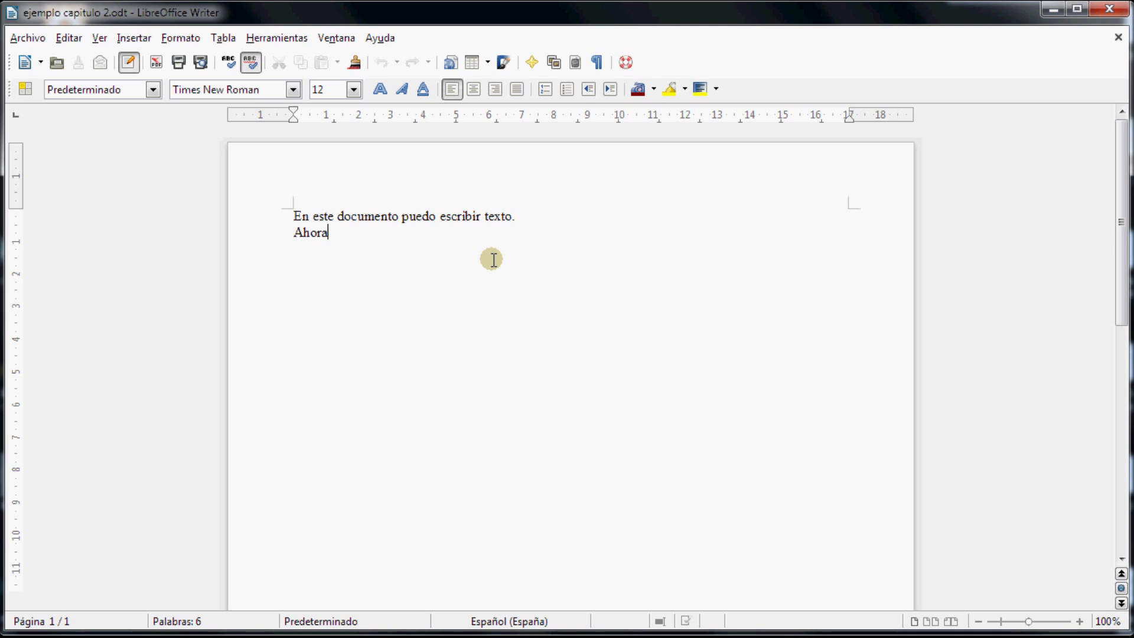
{"action": "type", "text": " añado texto al documento que "}
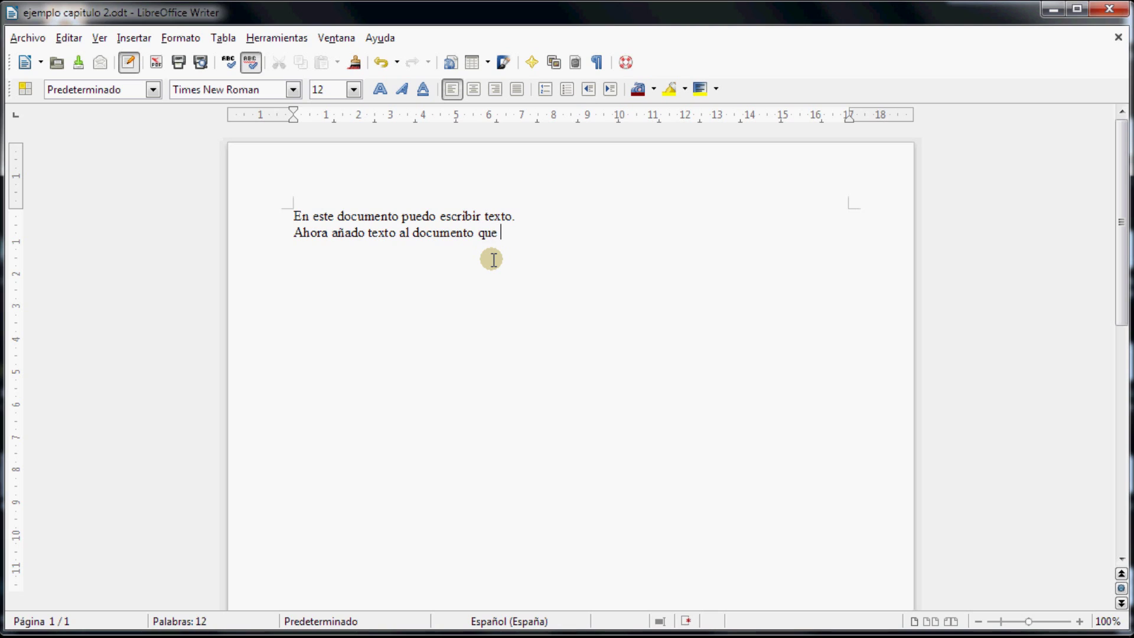
{"action": "type", "text": "habia guardado."}
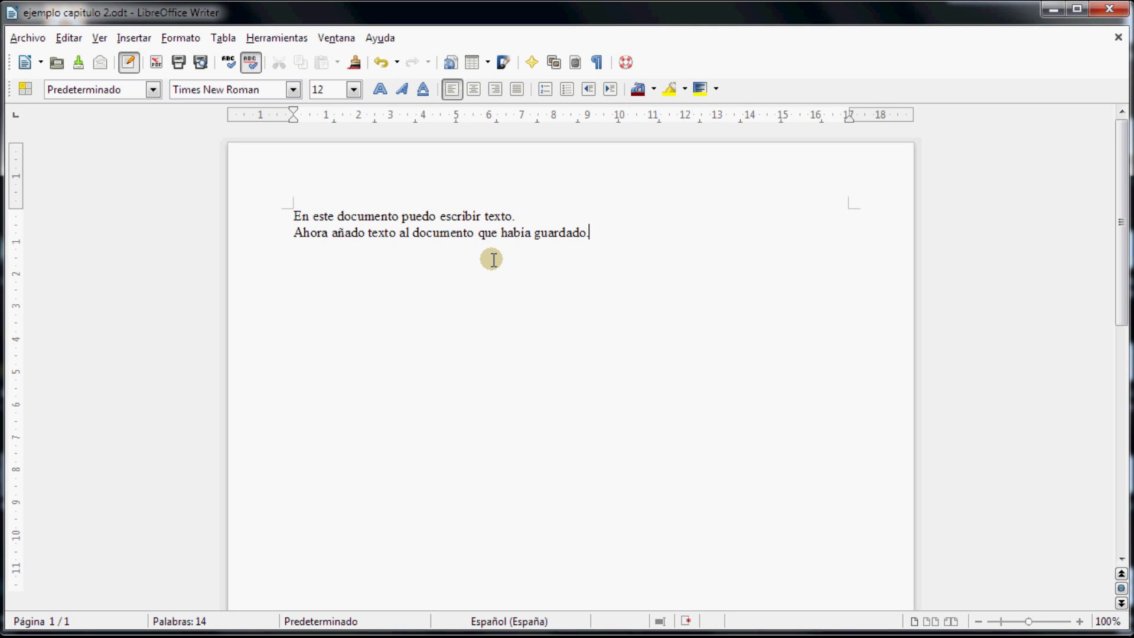
{"action": "key", "text": "Return"}
{"action": "left_click", "coordinate": [83, 62]}
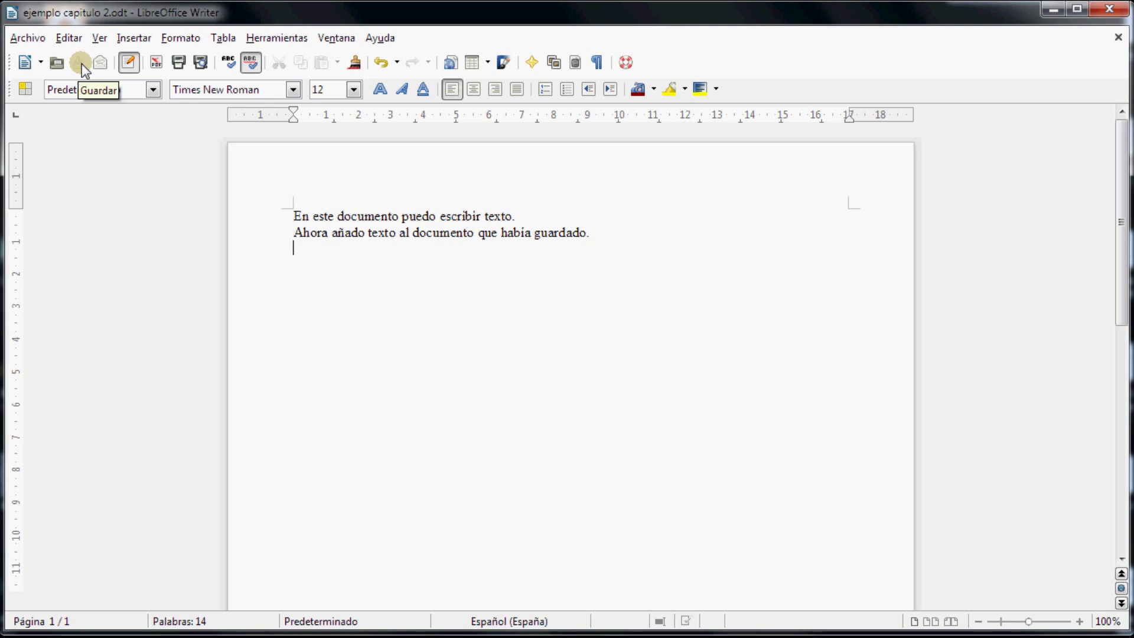
{"action": "left_click", "coordinate": [82, 63]}
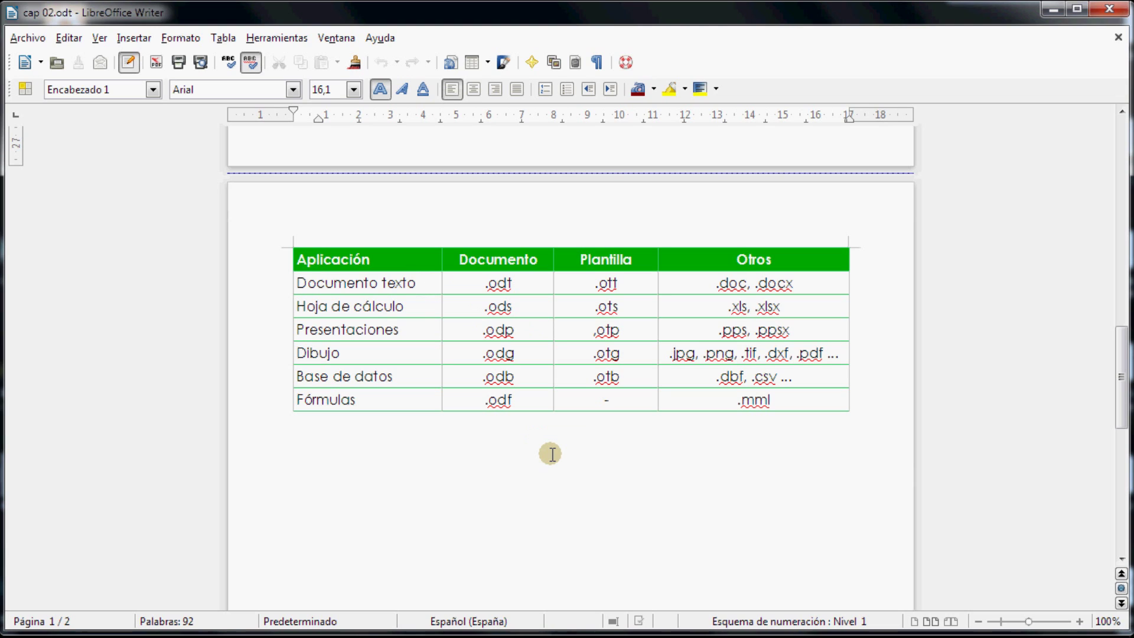
- Highlight the .odt extension in the Documento texto row of the file format table, and clear the selection
{"action": "left_click_drag", "start_coordinate": [485, 283], "coordinate": [511, 283]}
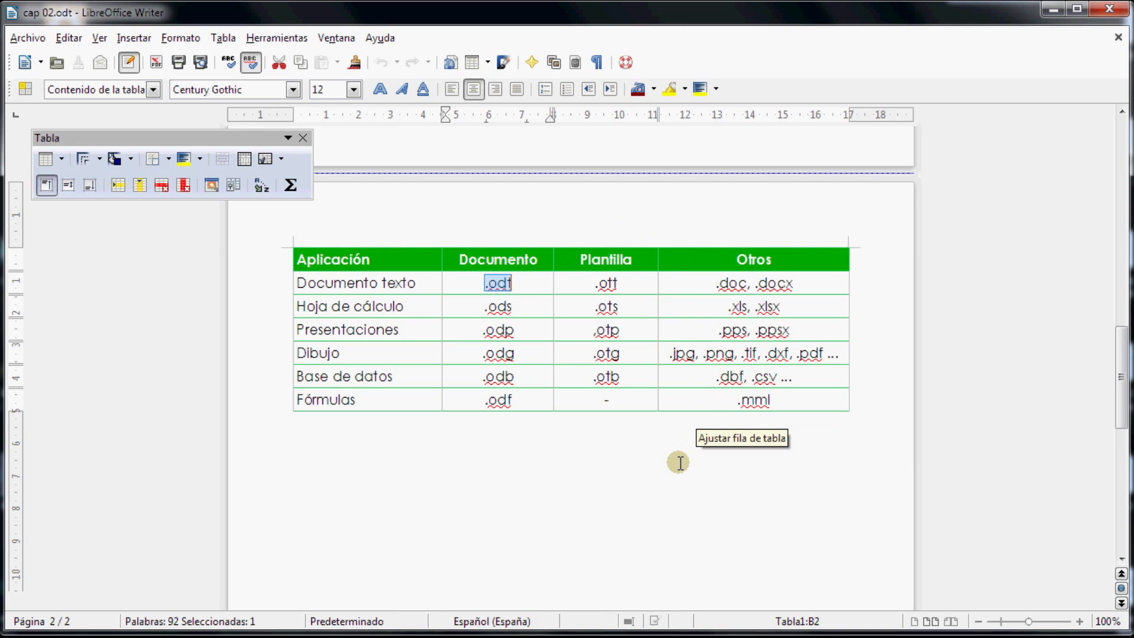
{"action": "left_click", "coordinate": [630, 494]}
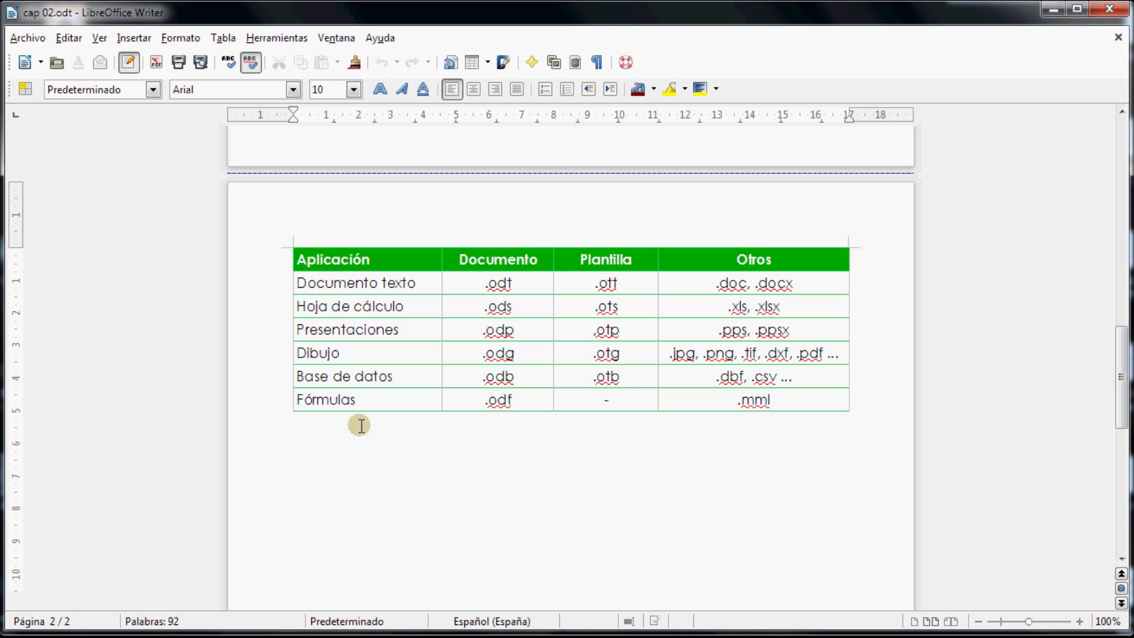
- Bring up the file opening dialog and reposition it so the list of file types can be read in full width
{"action": "left_click", "coordinate": [56, 63]}
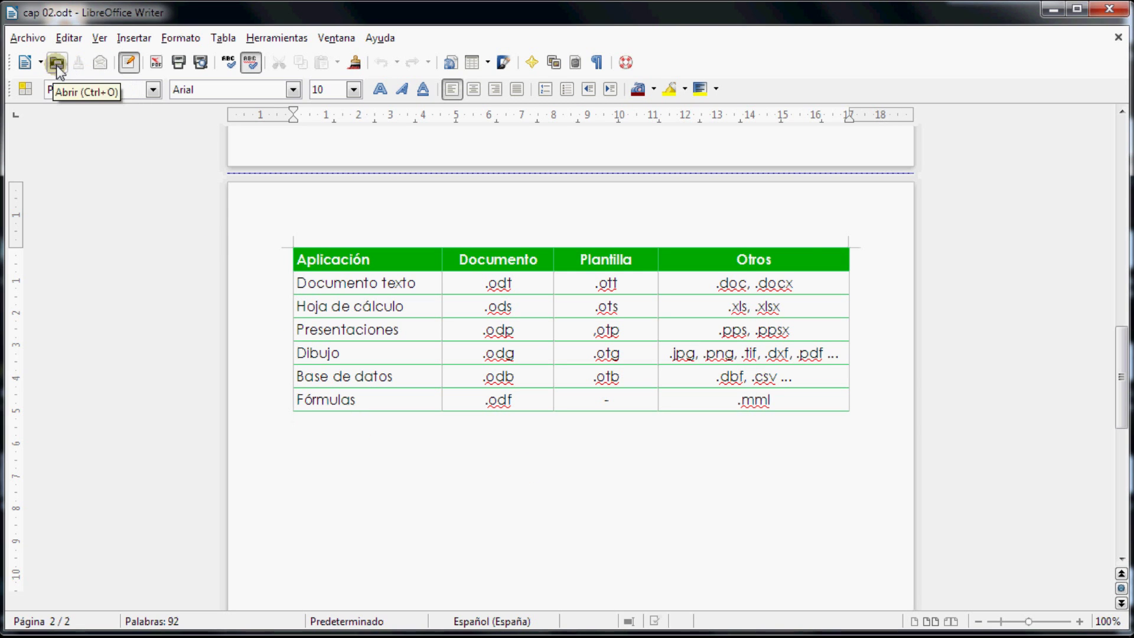
{"action": "left_click_drag", "start_coordinate": [239, 46], "coordinate": [347, 84]}
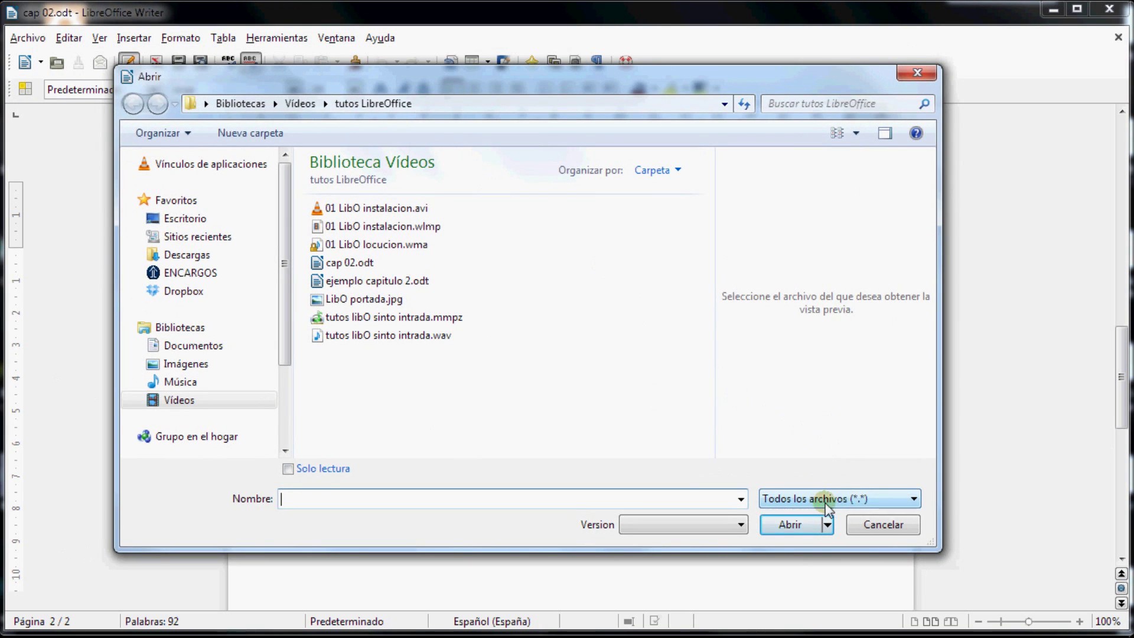
{"action": "left_click", "coordinate": [861, 501]}
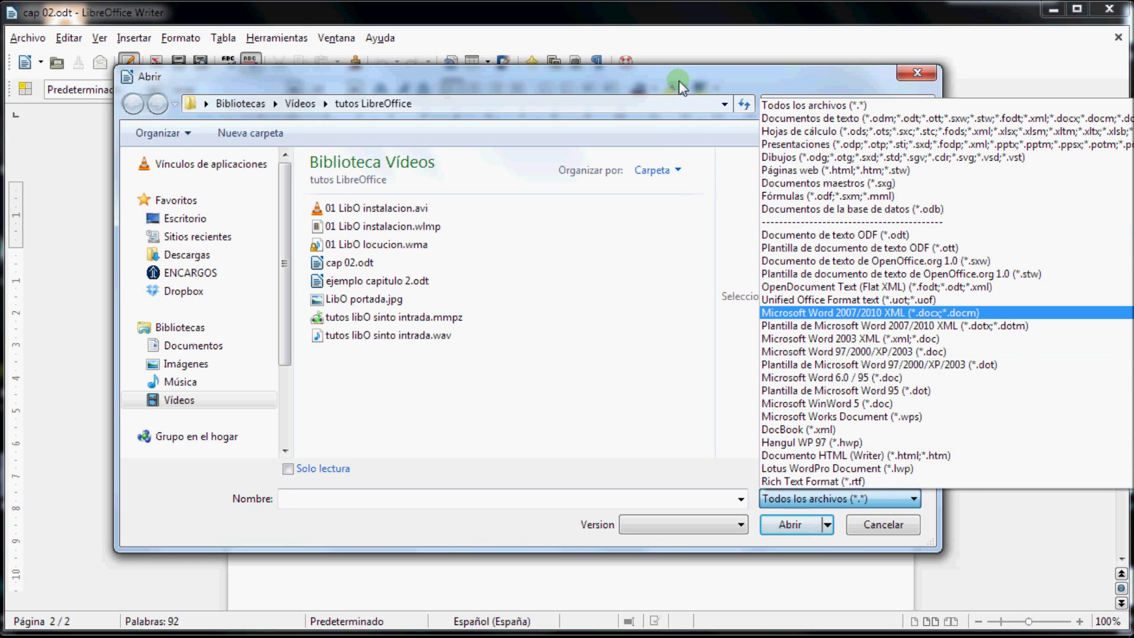
{"action": "left_click", "coordinate": [491, 80]}
{"action": "left_click_drag", "start_coordinate": [491, 80], "coordinate": [207, 93]}
{"action": "mouse_move", "coordinate": [430, 102]}
{"action": "left_mouse_down"}
{"action": "mouse_move", "coordinate": [299, 122]}
{"action": "mouse_move", "coordinate": [430, 122]}
{"action": "left_mouse_up"}
- Examine the full list of file types that can be opened, from text documents to formulas, and cancel without opening a file
{"action": "left_click", "coordinate": [523, 539]}
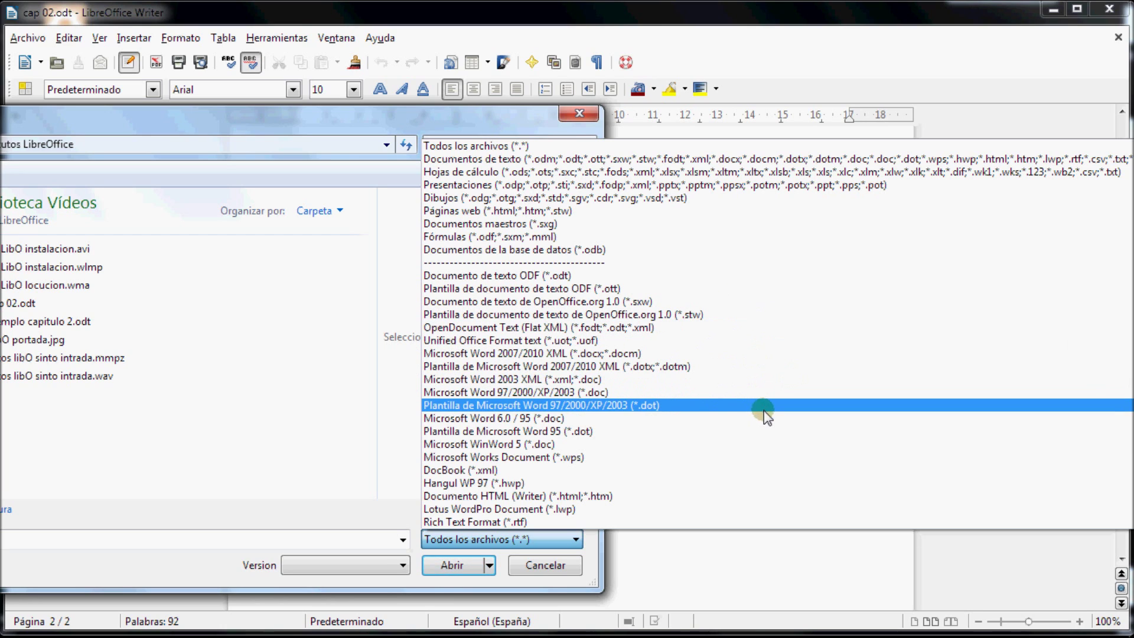
{"action": "scroll", "coordinate": [764, 412], "scroll_direction": "down", "scroll_amount": 2}
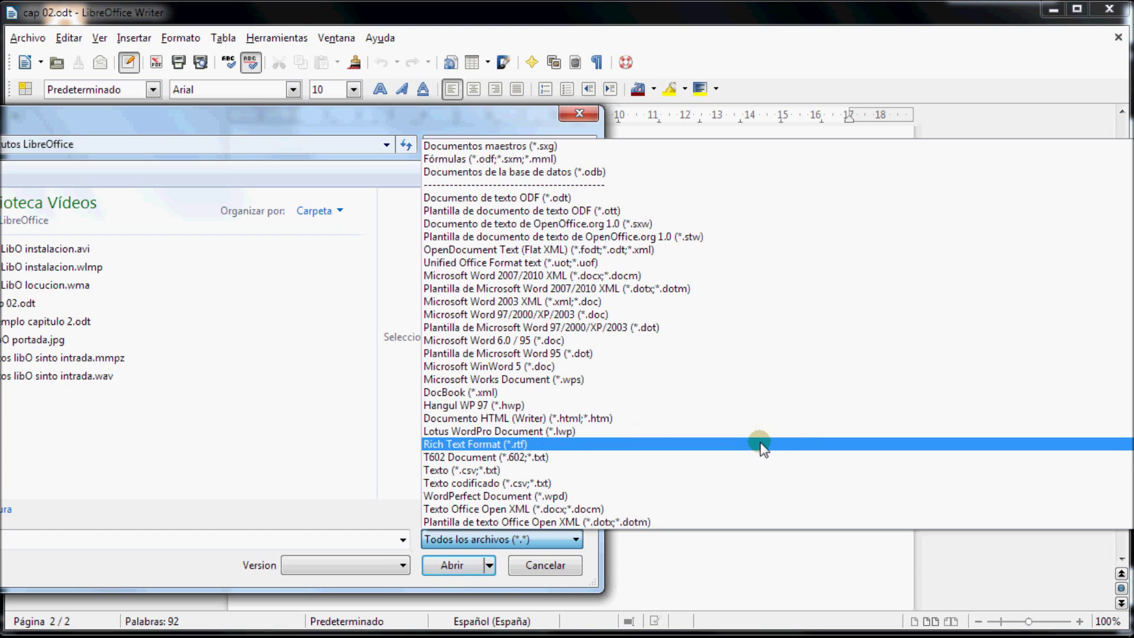
{"action": "scroll", "coordinate": [751, 473], "scroll_direction": "down", "scroll_amount": 1}
{"action": "scroll", "coordinate": [752, 474], "scroll_direction": "down", "scroll_amount": 1}
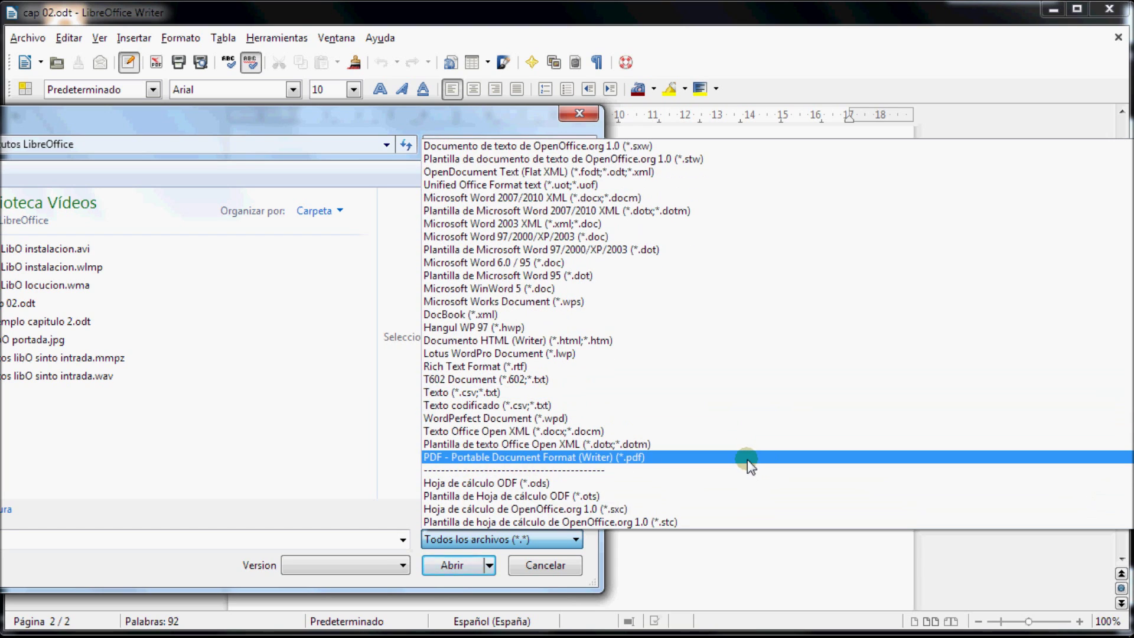
{"action": "scroll", "coordinate": [752, 422], "scroll_direction": "down", "scroll_amount": 5}
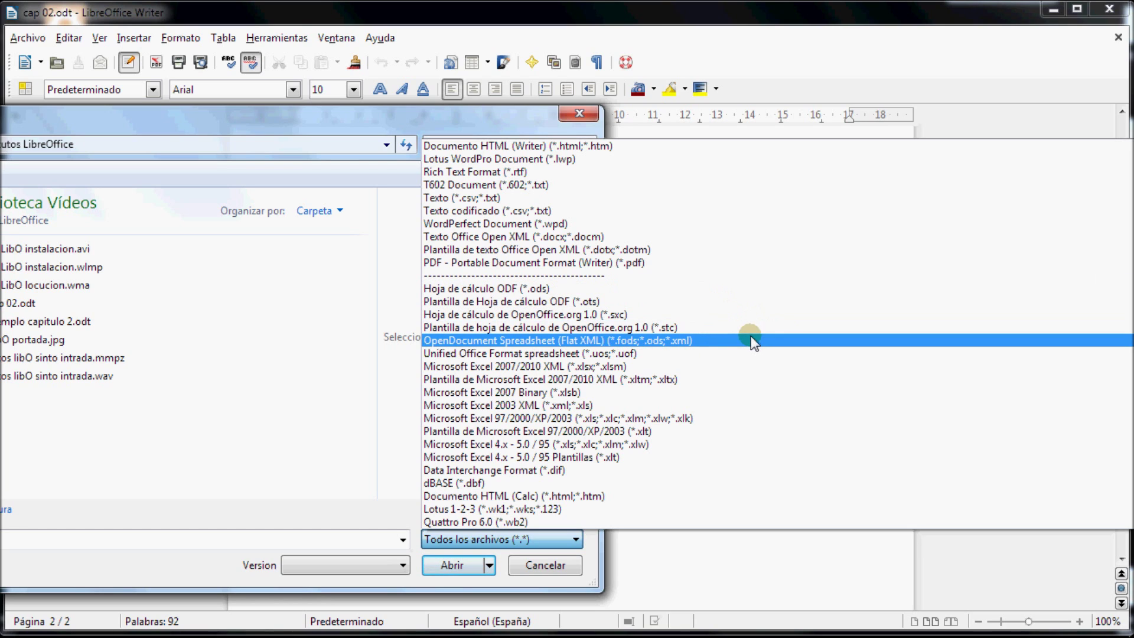
{"action": "scroll", "coordinate": [754, 346], "scroll_direction": "down", "scroll_amount": 1}
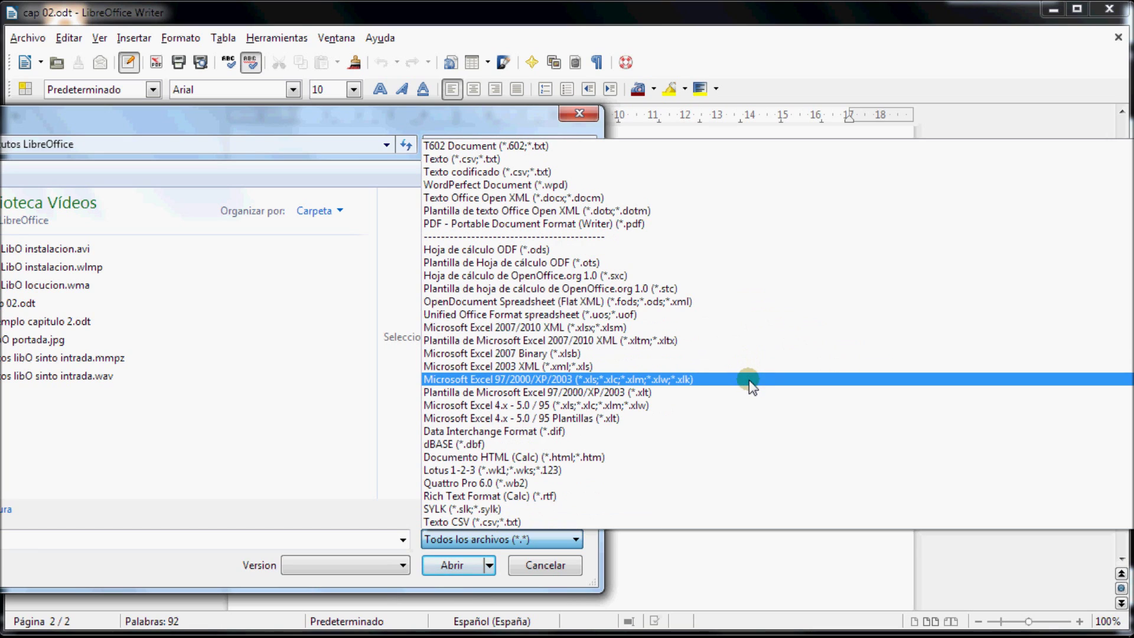
{"action": "scroll", "coordinate": [749, 381], "scroll_direction": "down", "scroll_amount": 1}
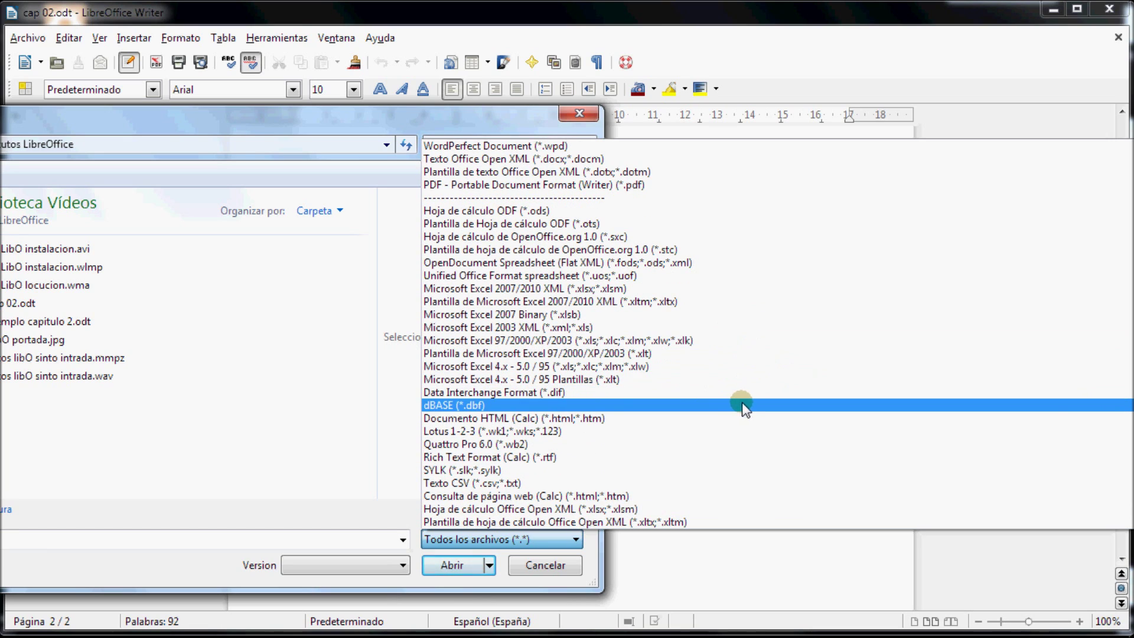
{"action": "scroll", "coordinate": [743, 408], "scroll_direction": "down", "scroll_amount": 1}
{"action": "scroll", "coordinate": [755, 397], "scroll_direction": "down", "scroll_amount": 2}
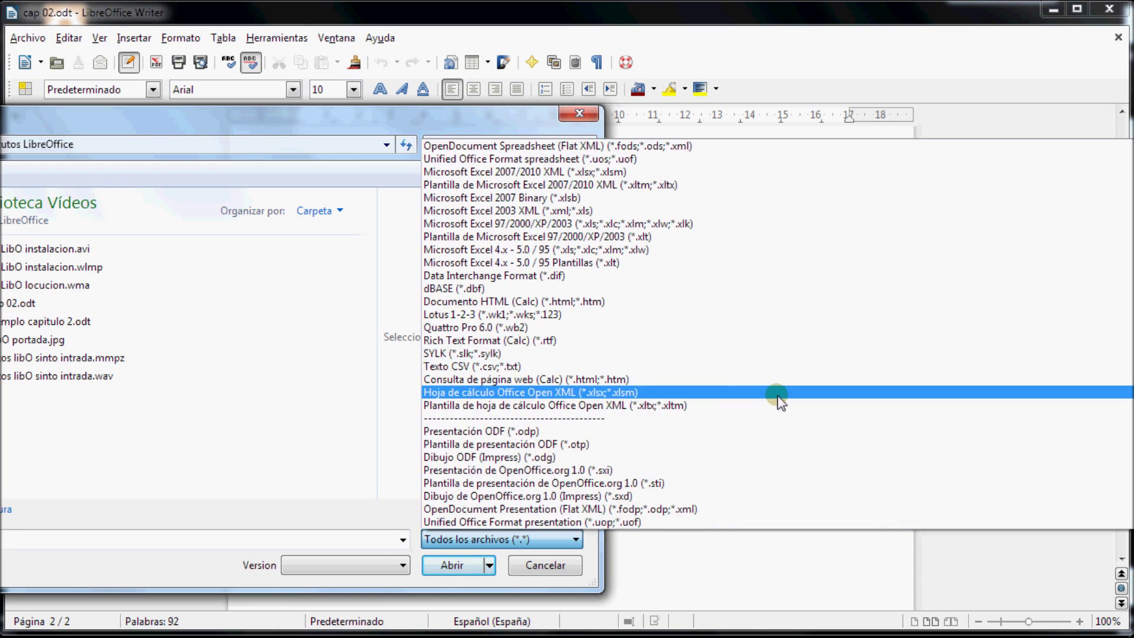
{"action": "scroll", "coordinate": [781, 397], "scroll_direction": "down", "scroll_amount": 1}
{"action": "scroll", "coordinate": [782, 381], "scroll_direction": "down", "scroll_amount": 1}
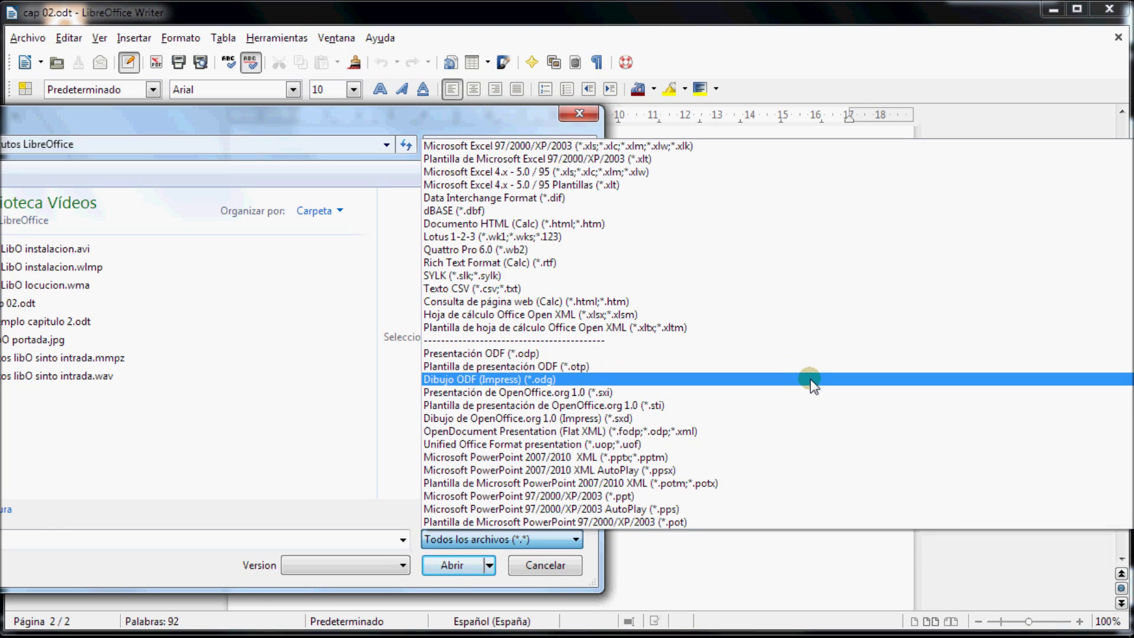
{"action": "scroll", "coordinate": [811, 383], "scroll_direction": "down", "scroll_amount": 1}
{"action": "scroll", "coordinate": [814, 366], "scroll_direction": "down", "scroll_amount": 2}
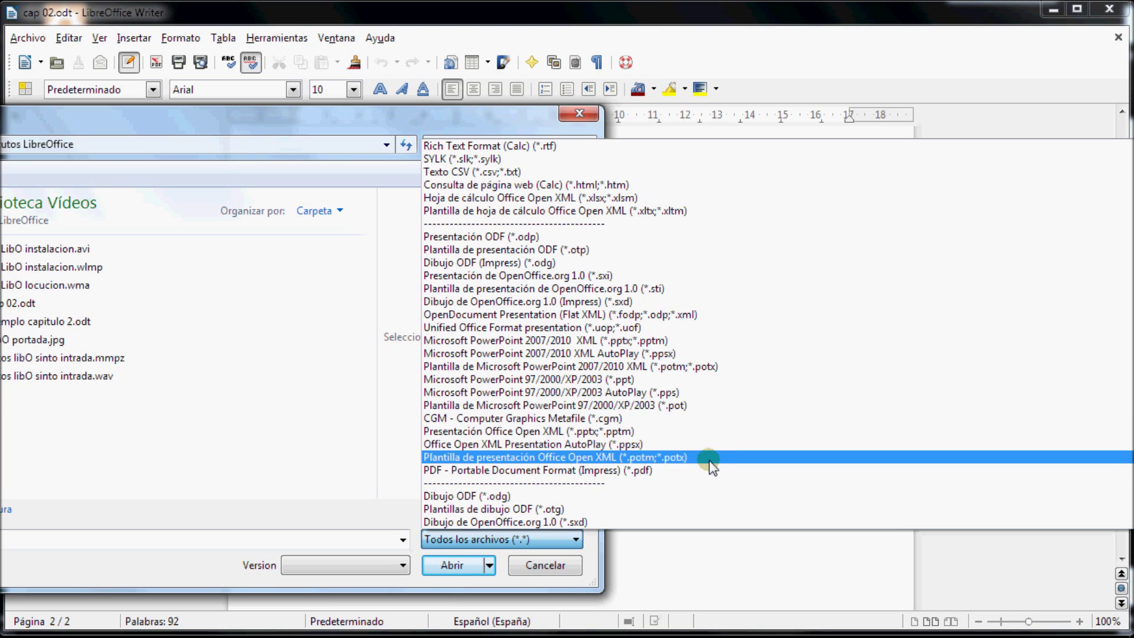
{"action": "scroll", "coordinate": [711, 469], "scroll_direction": "down", "scroll_amount": 1}
{"action": "scroll", "coordinate": [720, 449], "scroll_direction": "down", "scroll_amount": 4}
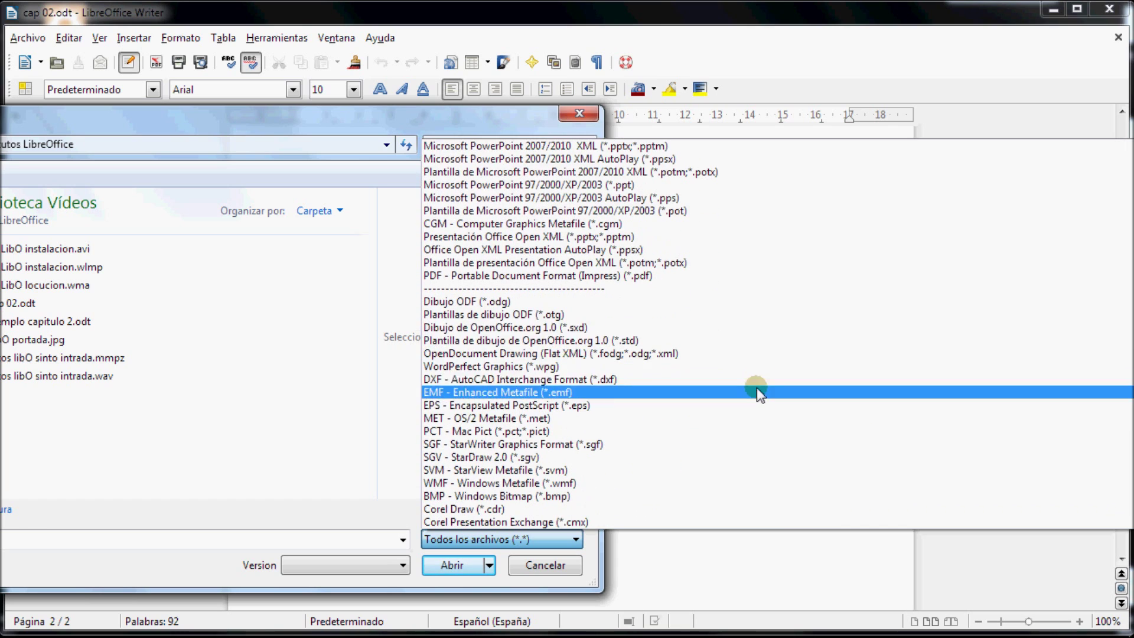
{"action": "scroll", "coordinate": [784, 318], "scroll_direction": "down", "scroll_amount": 4}
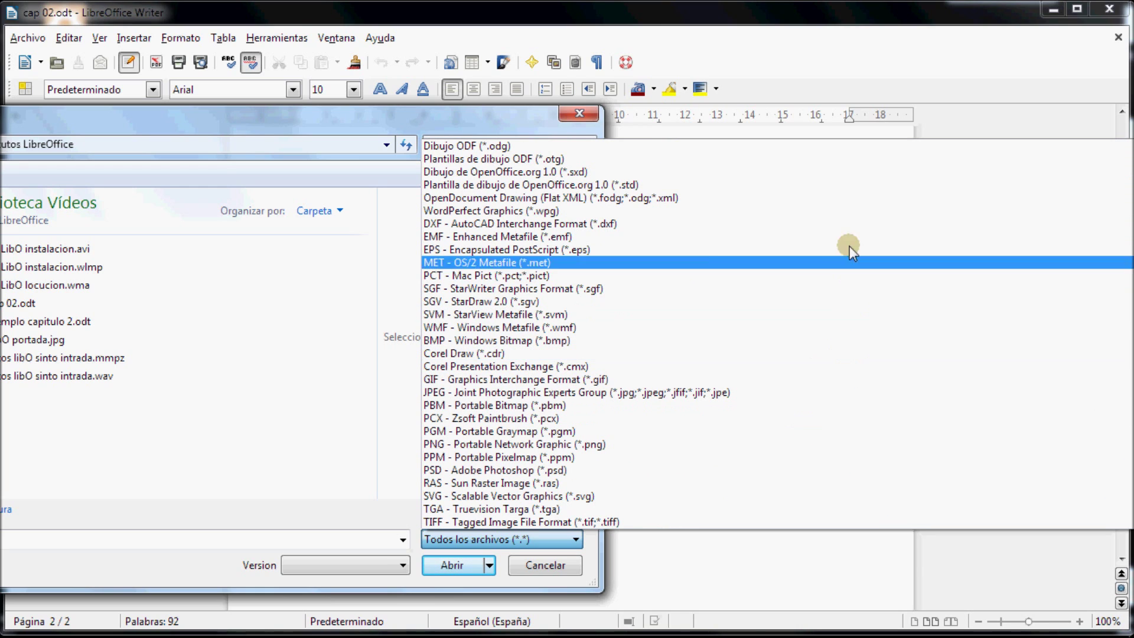
{"action": "scroll", "coordinate": [792, 380], "scroll_direction": "down", "scroll_amount": 5}
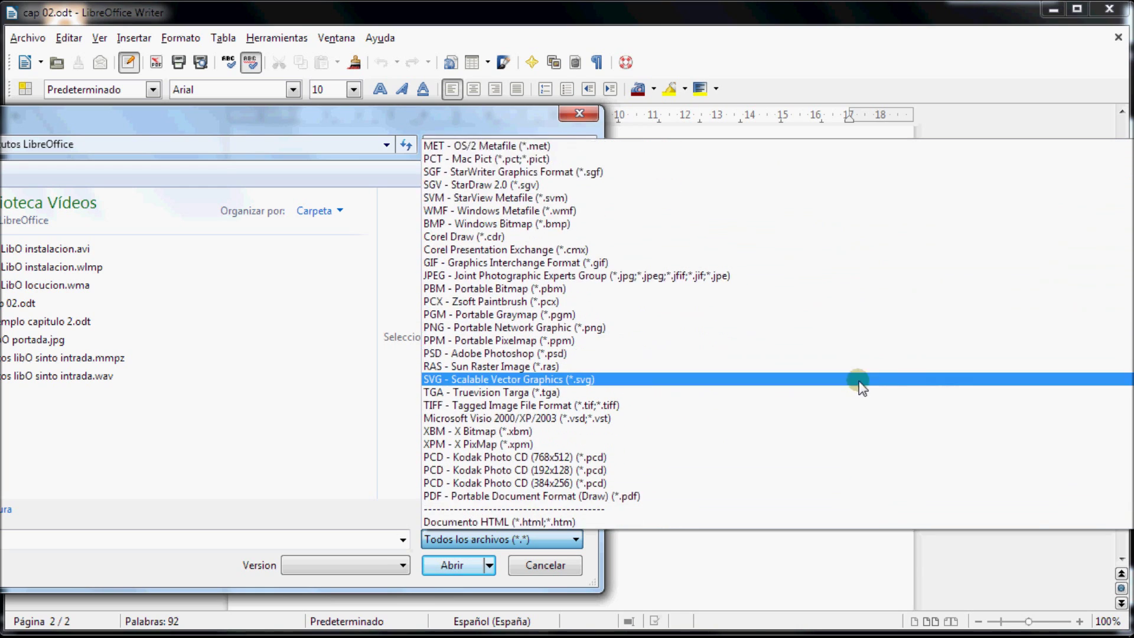
{"action": "scroll", "coordinate": [859, 383], "scroll_direction": "down", "scroll_amount": 1}
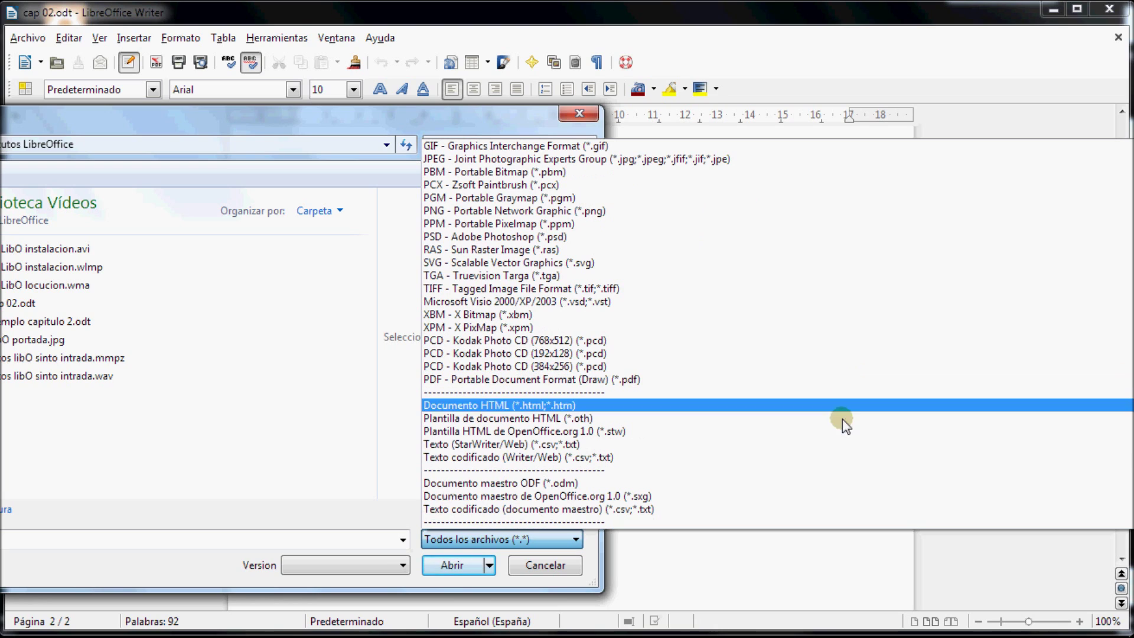
{"action": "scroll", "coordinate": [778, 334], "scroll_direction": "down", "scroll_amount": 2}
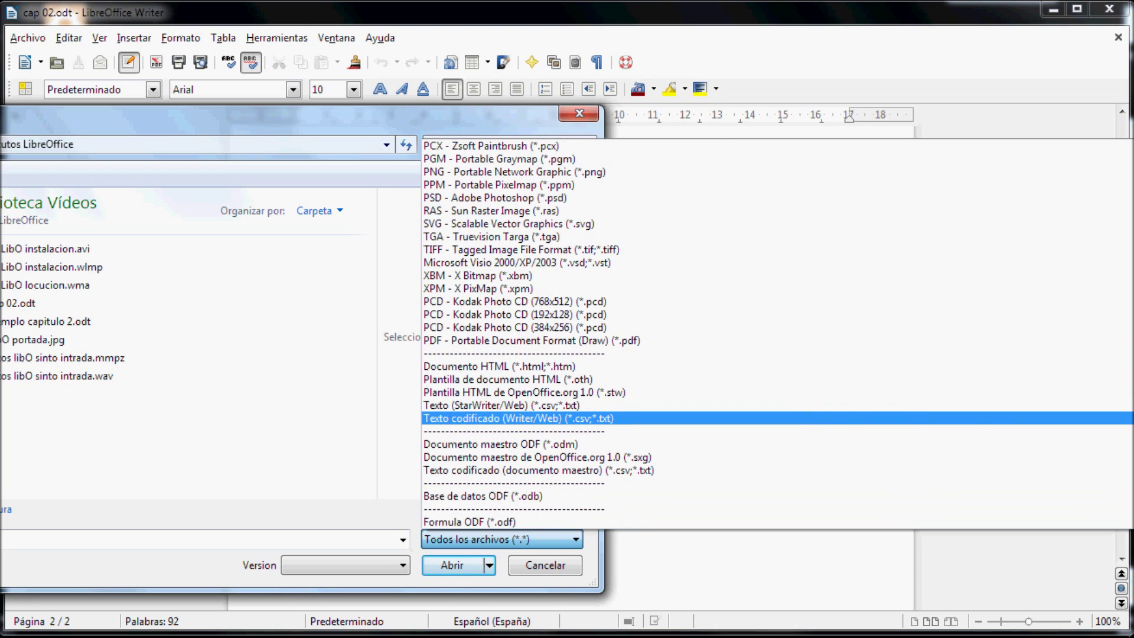
{"action": "scroll", "coordinate": [778, 334], "scroll_direction": "down", "scroll_amount": 1}
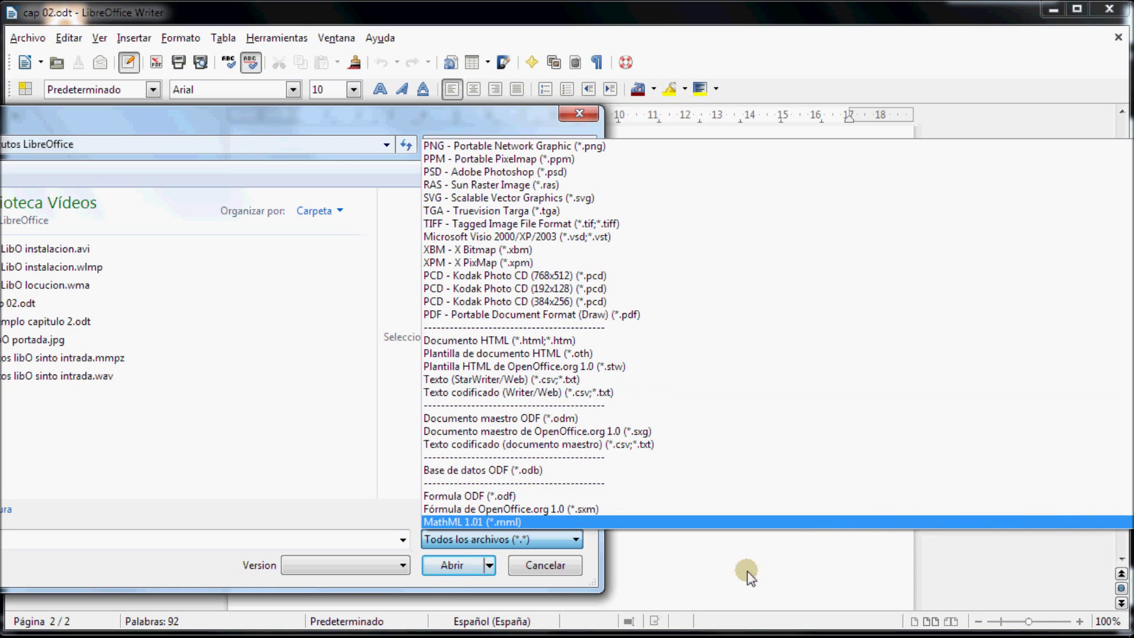
{"action": "left_click", "coordinate": [547, 568]}
{"action": "left_click", "coordinate": [547, 569]}
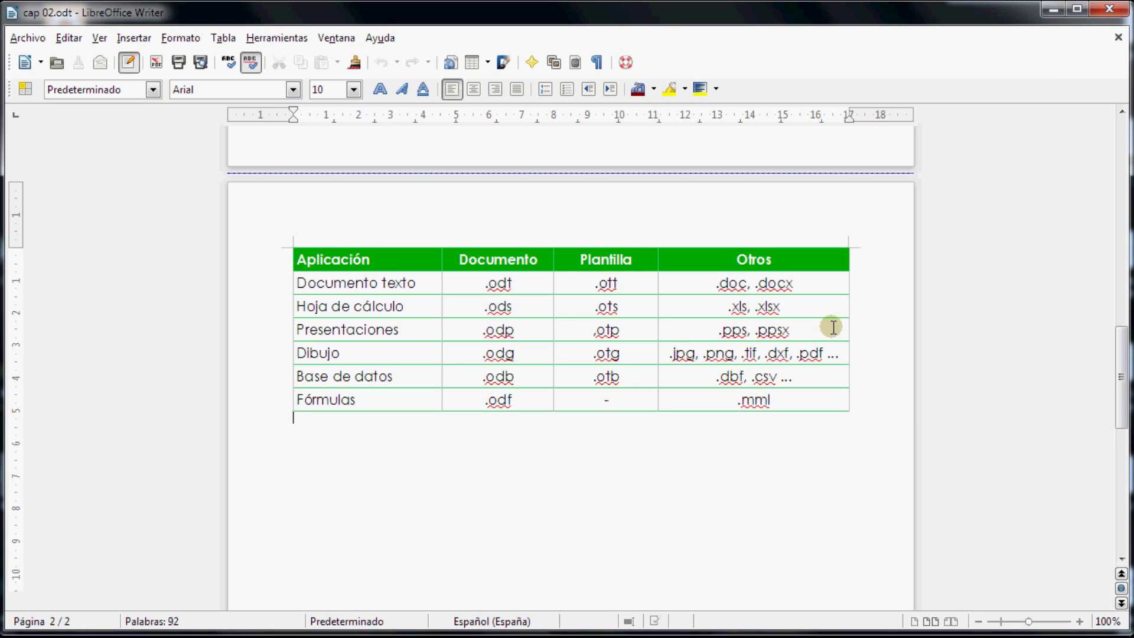
- Close the "cap 02.odt" document and display the list of recently opened documents in the start center
{"action": "left_click", "coordinate": [1119, 38]}
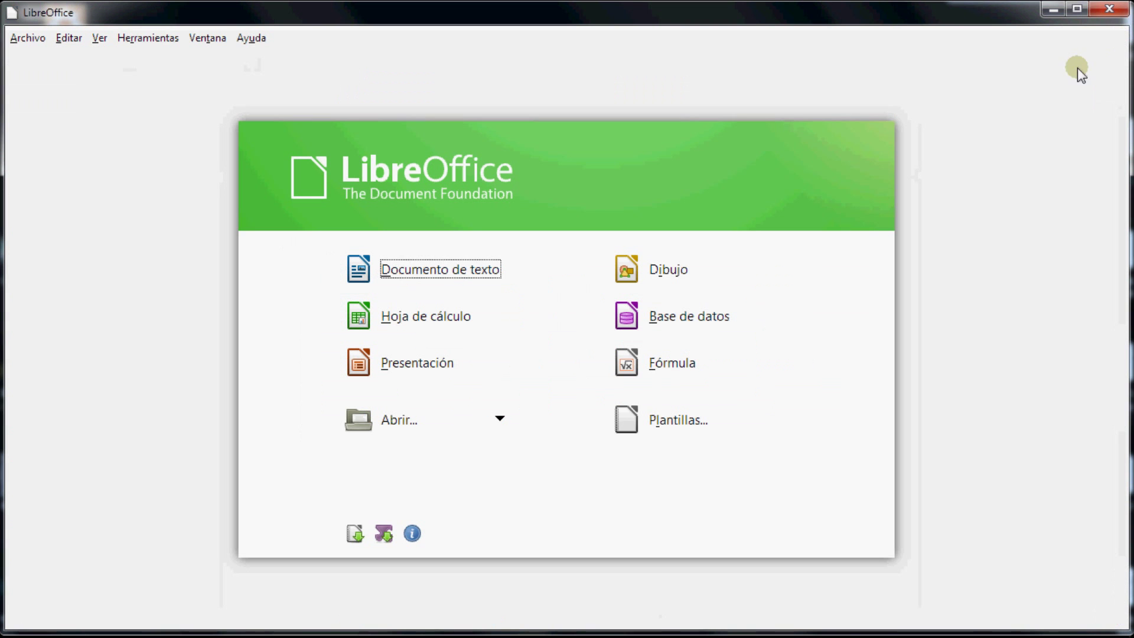
{"action": "left_click", "coordinate": [500, 419]}
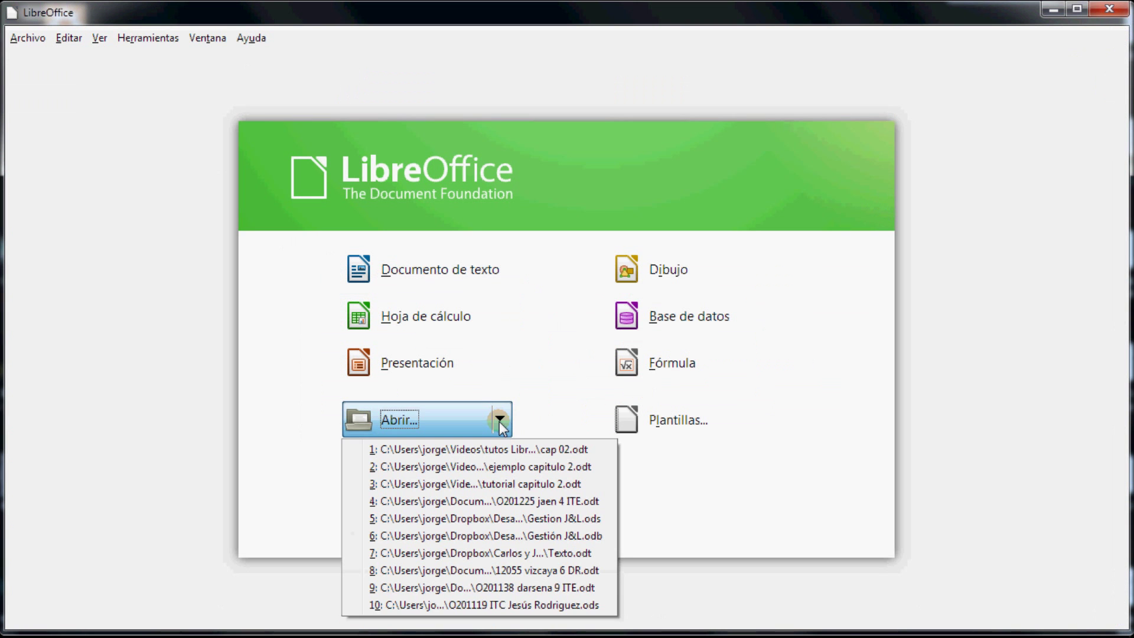
- Open the recent document "ejemplo capitulo 2.odt" and start a new line after its last sentence
{"action": "left_click", "coordinate": [552, 466]}
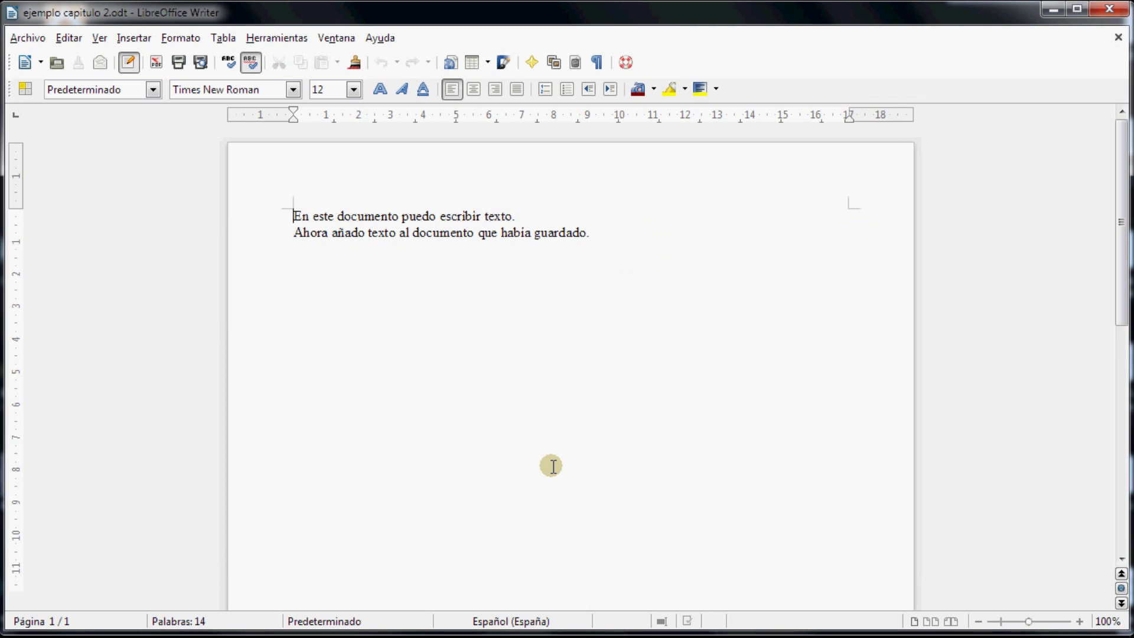
{"action": "left_click", "coordinate": [609, 236]}
{"action": "key", "text": "Return"}
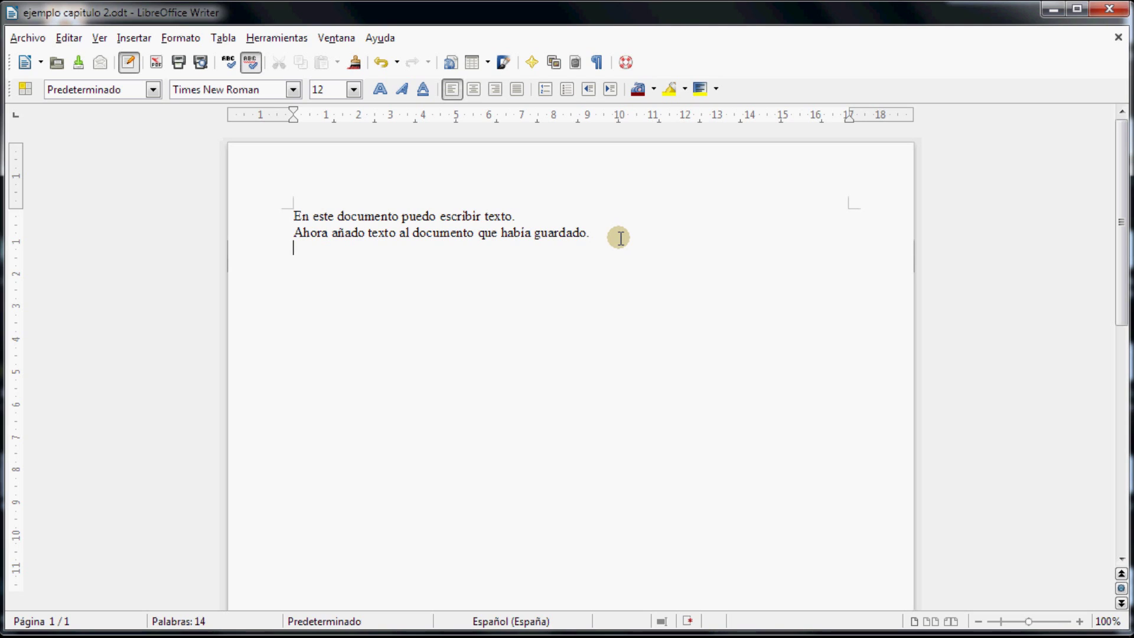
- Write "A continuación escribimos más texto para comprobar el guardado en pdf y la impresión y vista previa de página impresa." and save the document
{"action": "type", "text": "A continuación escribimos más texto para comprobar el guardado "}
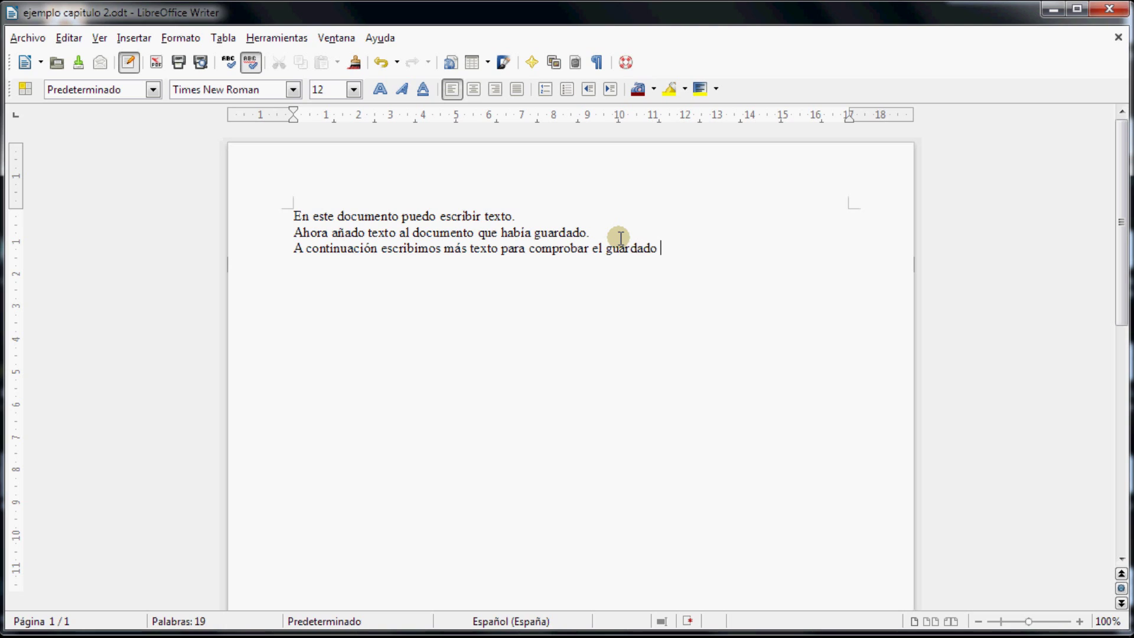
{"action": "type", "text": "en pdf y la impre"}
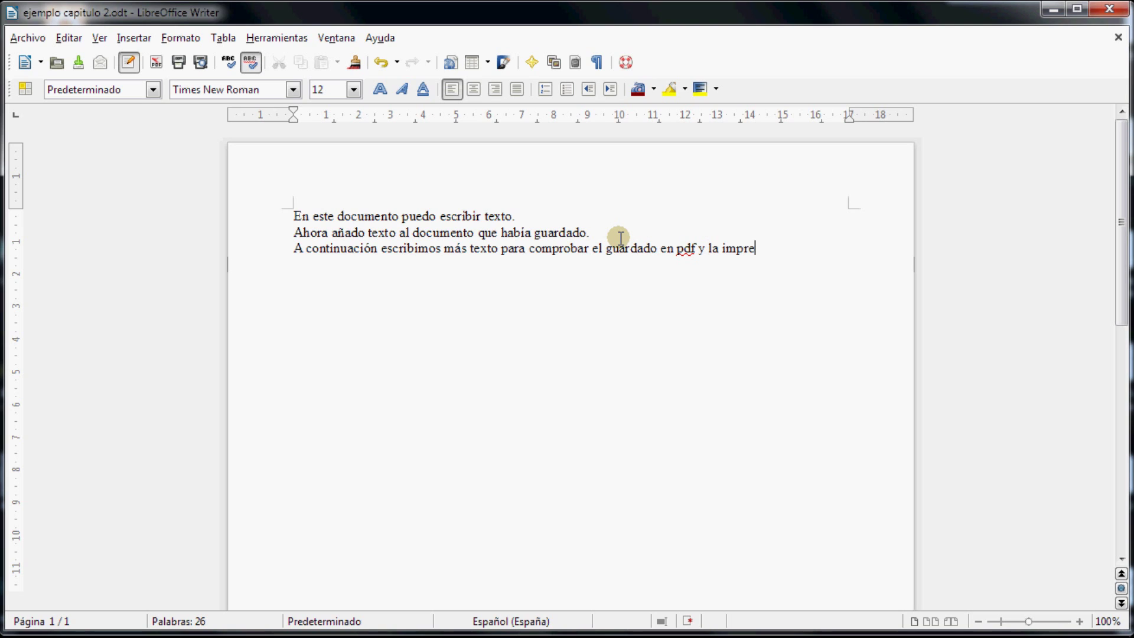
{"action": "type", "text": "sión y vista previa de página"}
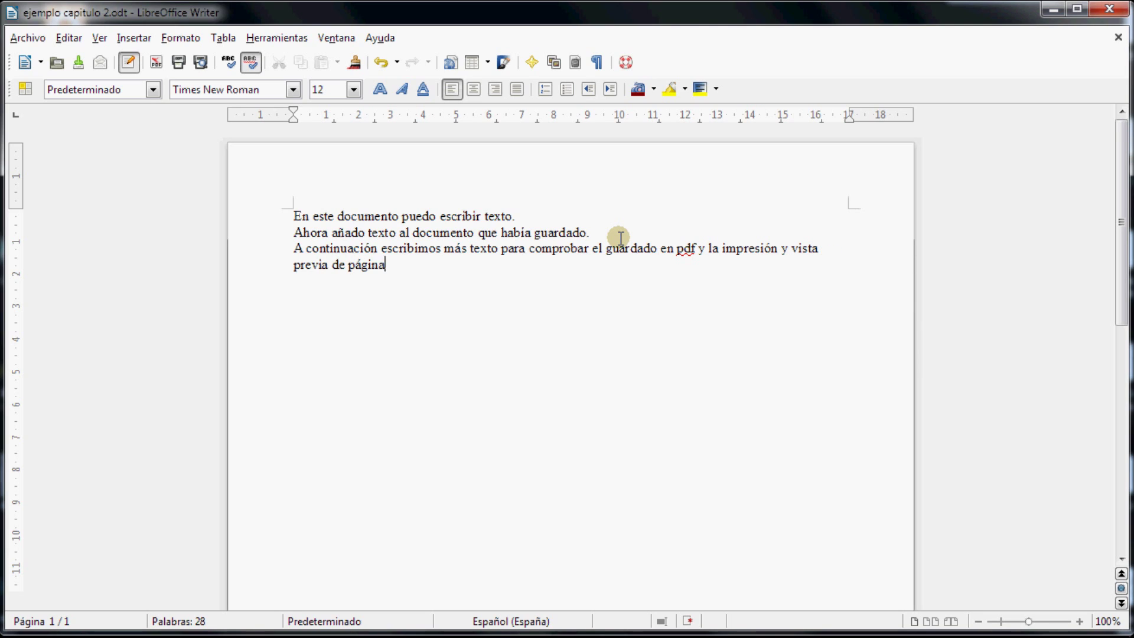
{"action": "type", "text": " impresa."}
{"action": "key", "text": "Return"}
{"action": "left_click", "coordinate": [78, 63]}
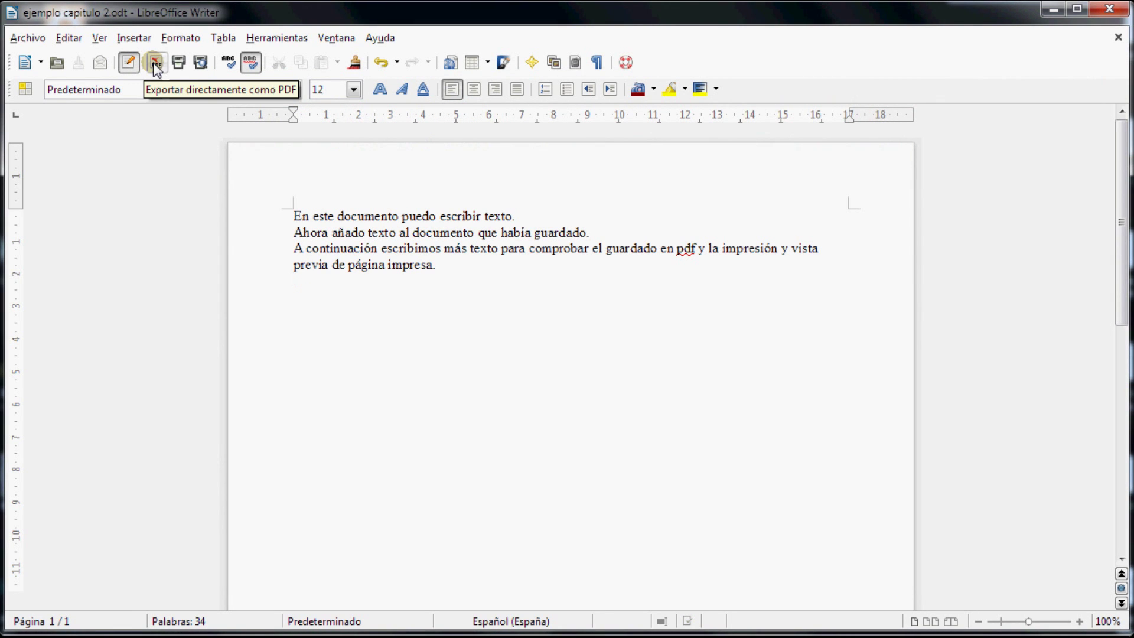
- Export the document directly as "ejemplo capitulo 2.pdf" into the tutos LibreOffice folder of the Vídeos library
{"action": "left_click", "coordinate": [155, 63]}
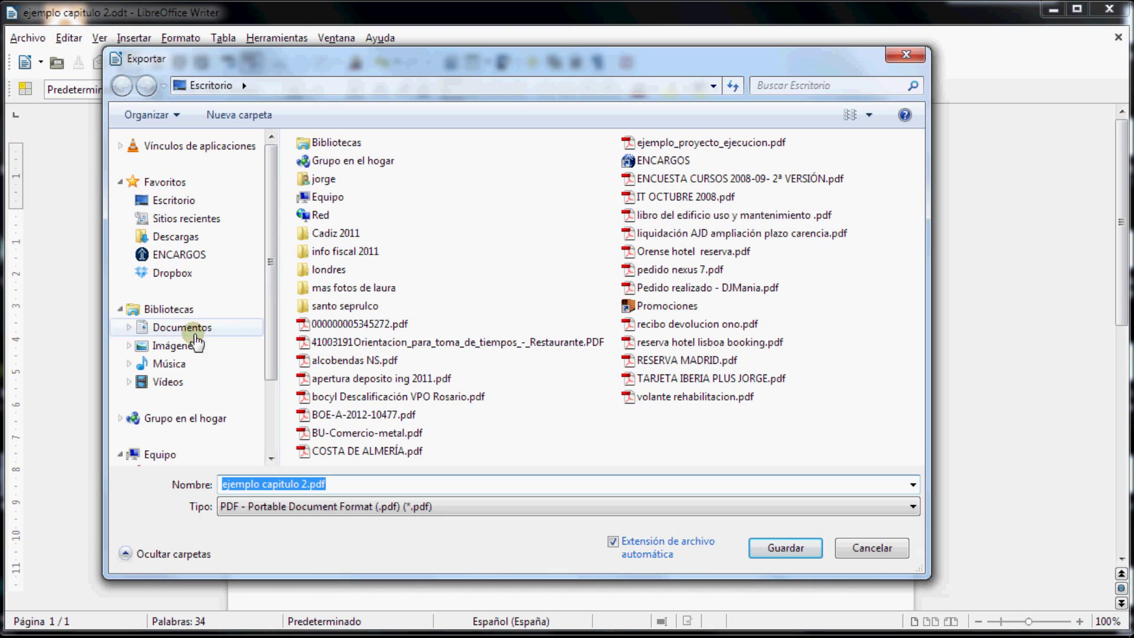
{"action": "left_click", "coordinate": [209, 378]}
{"action": "left_click", "coordinate": [350, 340]}
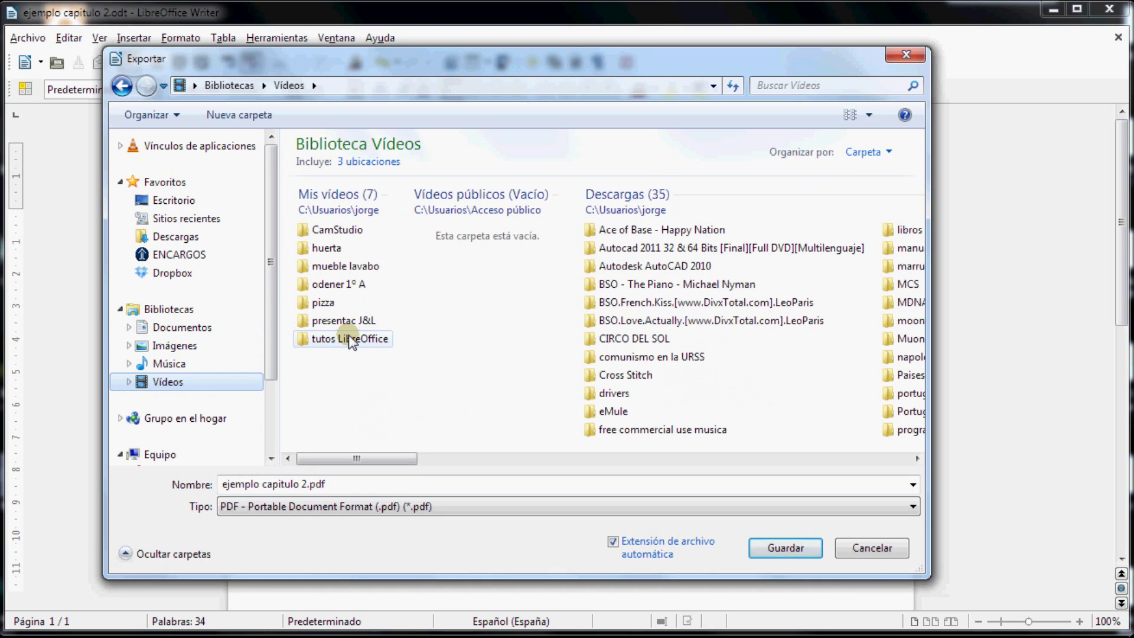
{"action": "double_click", "coordinate": [350, 338]}
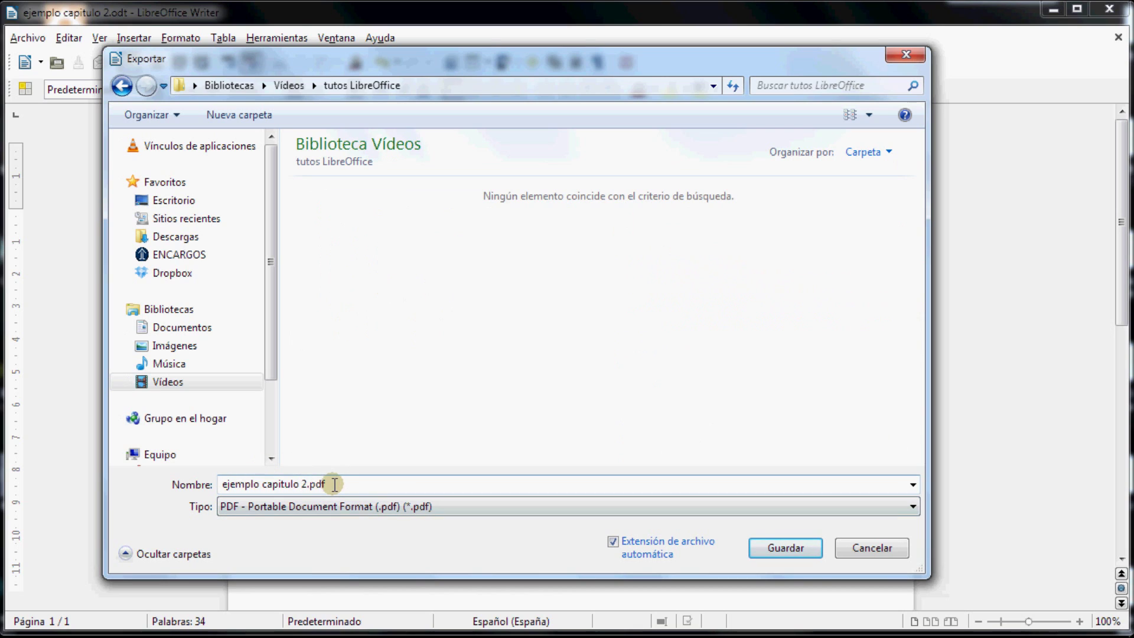
{"action": "left_click", "coordinate": [334, 484]}
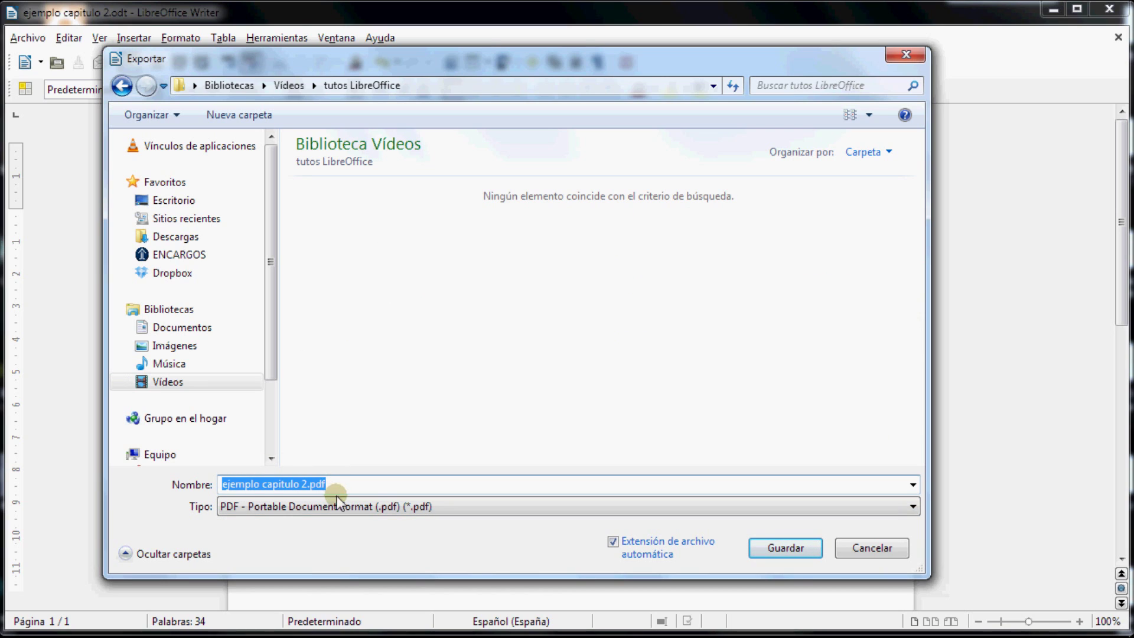
{"action": "left_click", "coordinate": [336, 507]}
{"action": "left_click", "coordinate": [341, 515]}
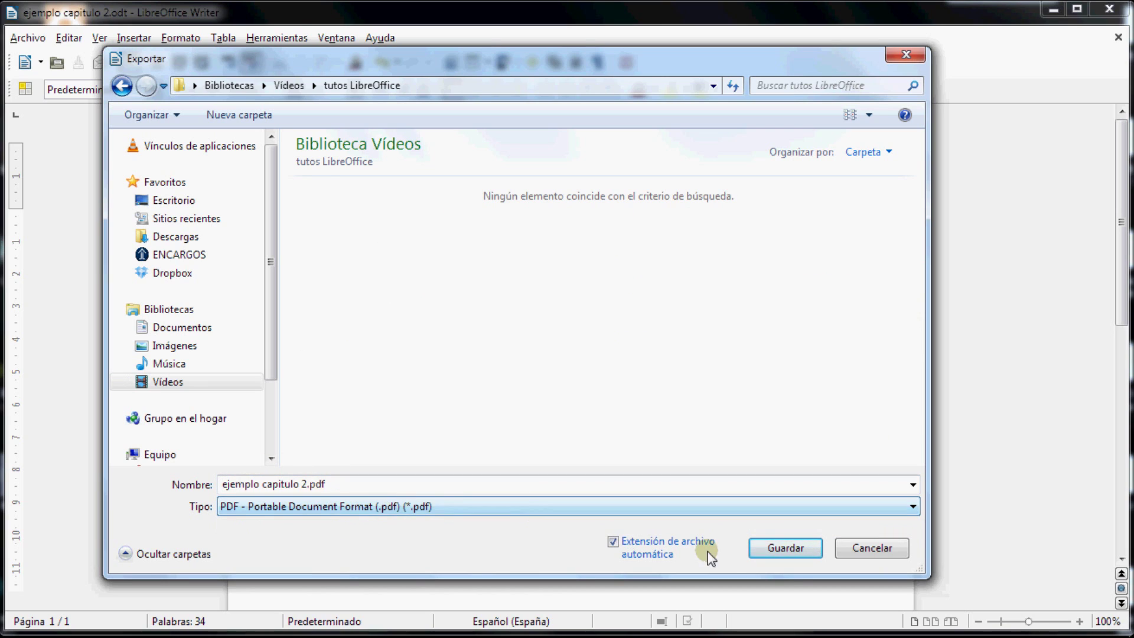
{"action": "left_click", "coordinate": [757, 549]}
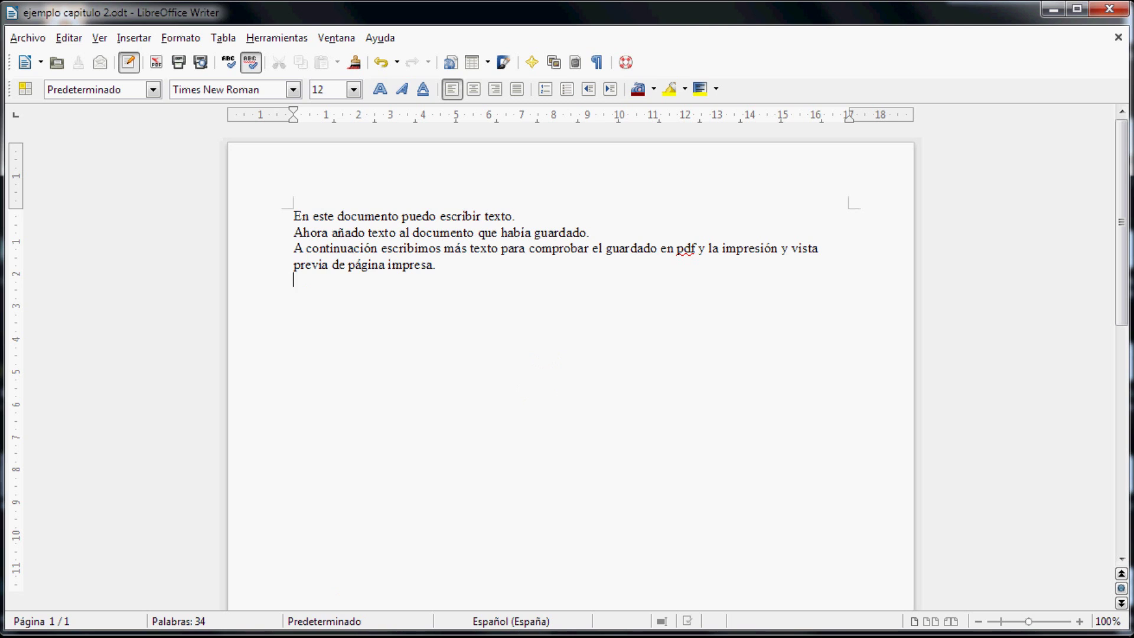
- Open "ejemplo capitulo 2.pdf" from the tutos LibreOffice folder in Adobe Acrobat, examine its text at several zoom levels, and return to LibreOffice Writer
{"action": "key", "text": "alt+Tab"}
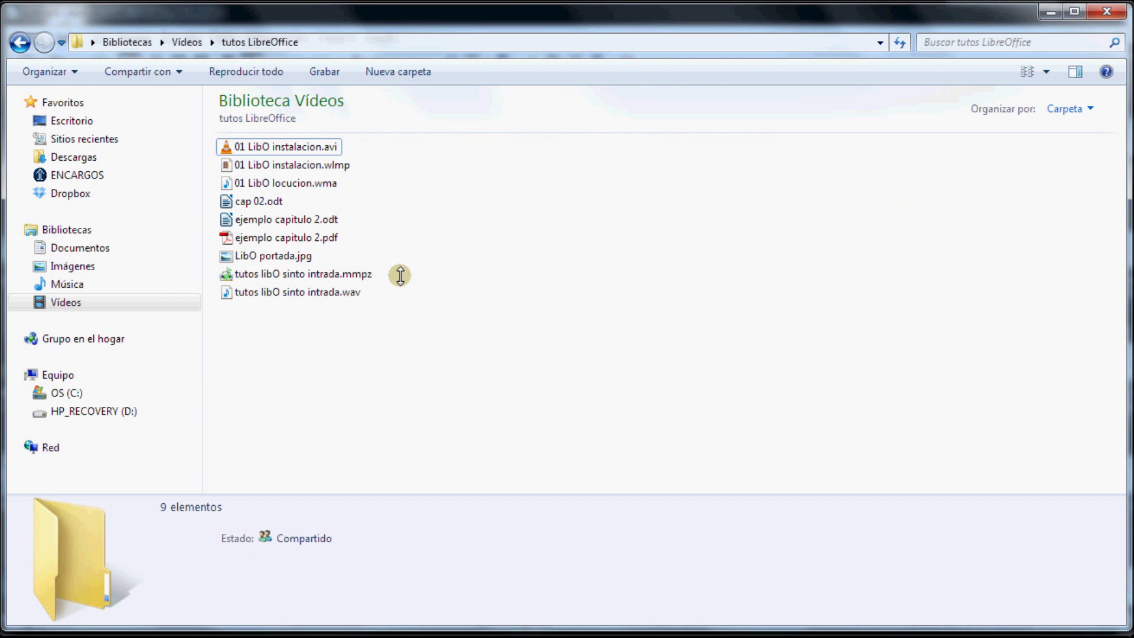
{"action": "left_click", "coordinate": [344, 238]}
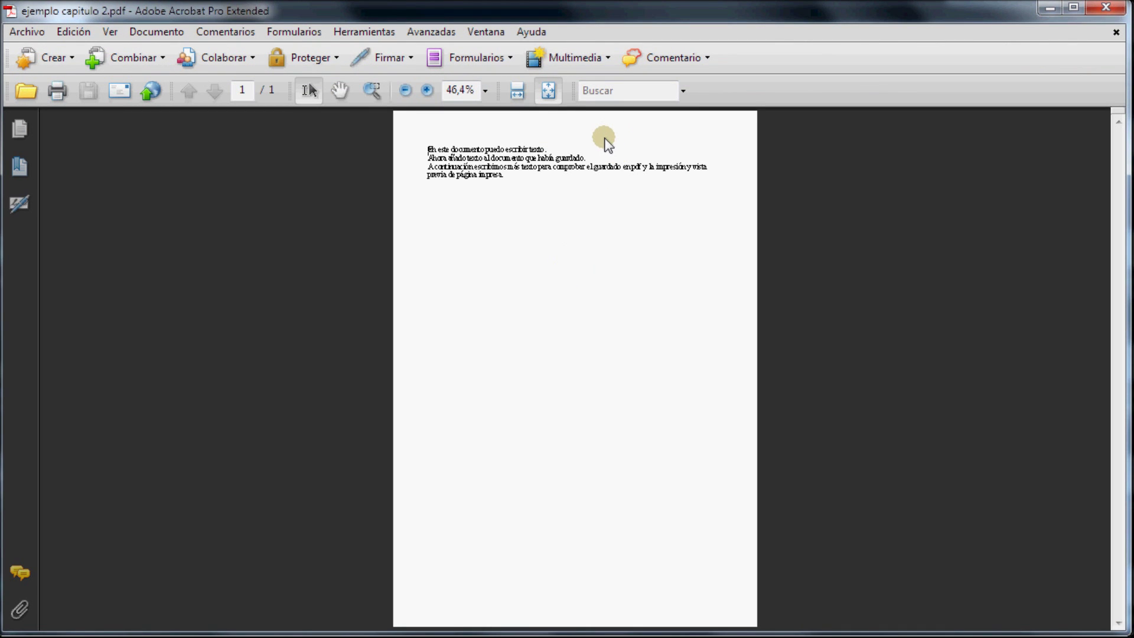
{"action": "scroll", "coordinate": [606, 142], "scroll_direction": "up", "scroll_amount": 5}
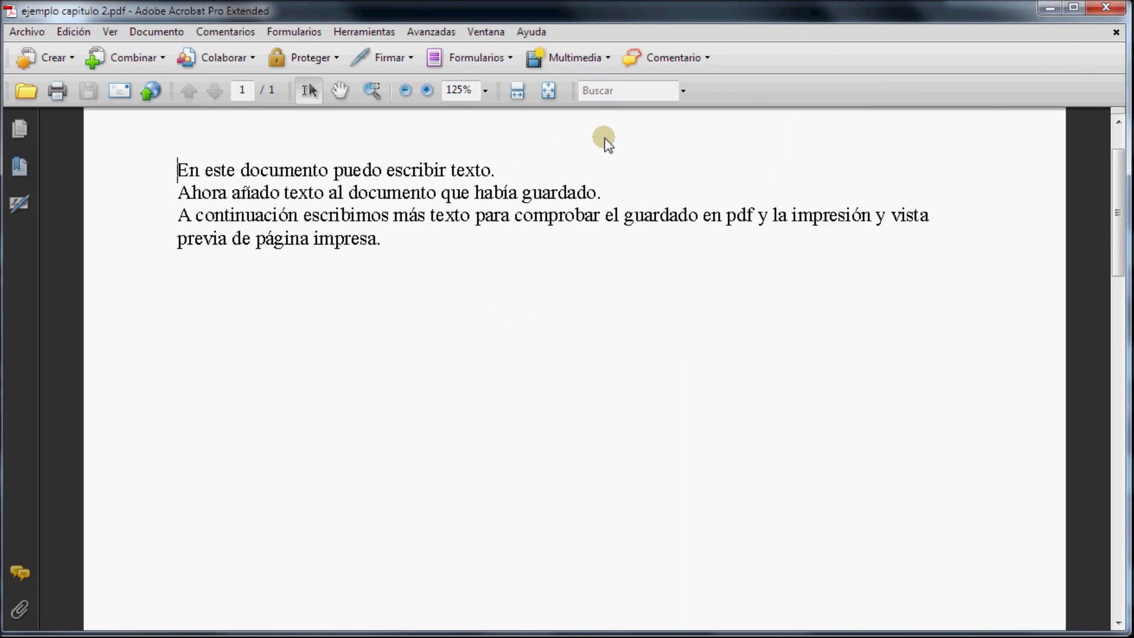
{"action": "middle_click", "coordinate": [615, 148]}
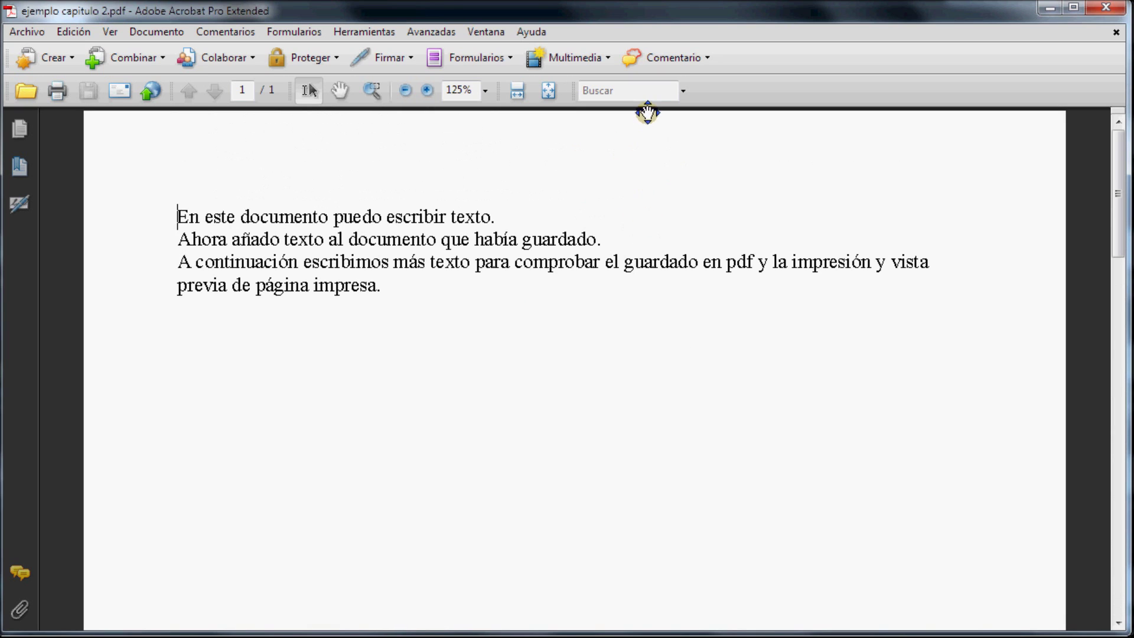
{"action": "left_click", "coordinate": [347, 91]}
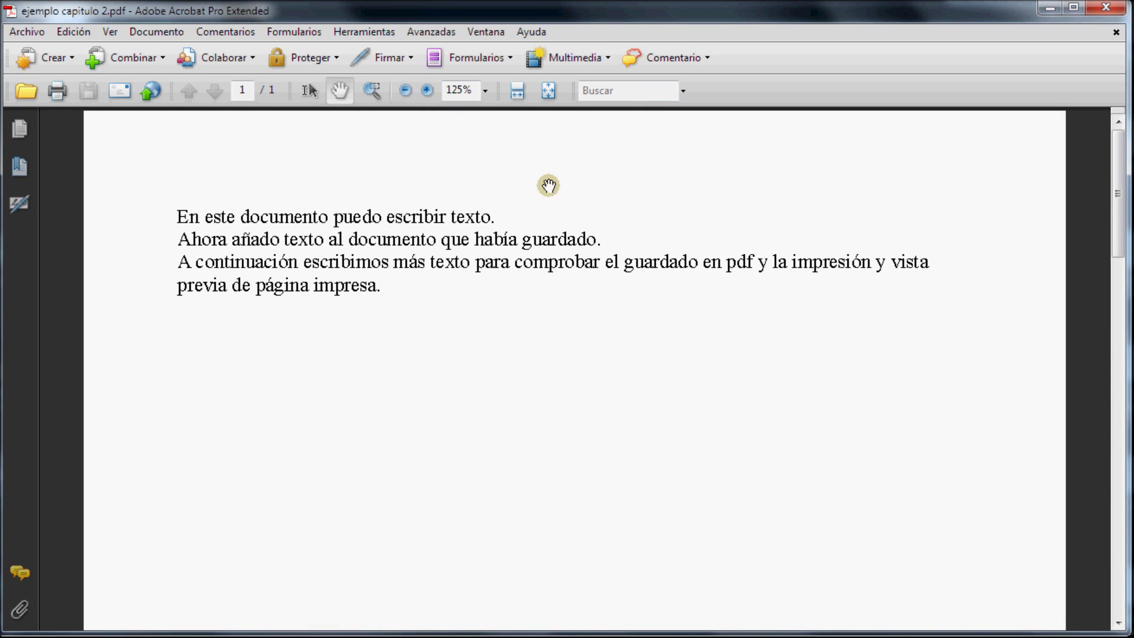
{"action": "scroll", "coordinate": [642, 251], "scroll_direction": "up", "scroll_amount": 1}
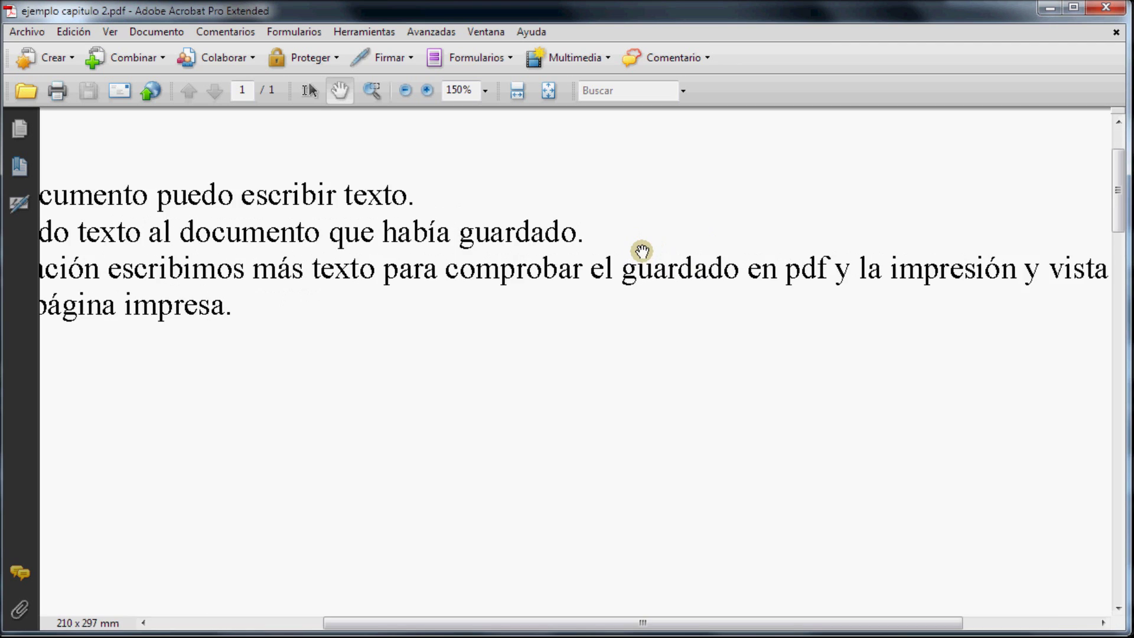
{"action": "scroll", "coordinate": [642, 250], "scroll_direction": "down", "scroll_amount": 4}
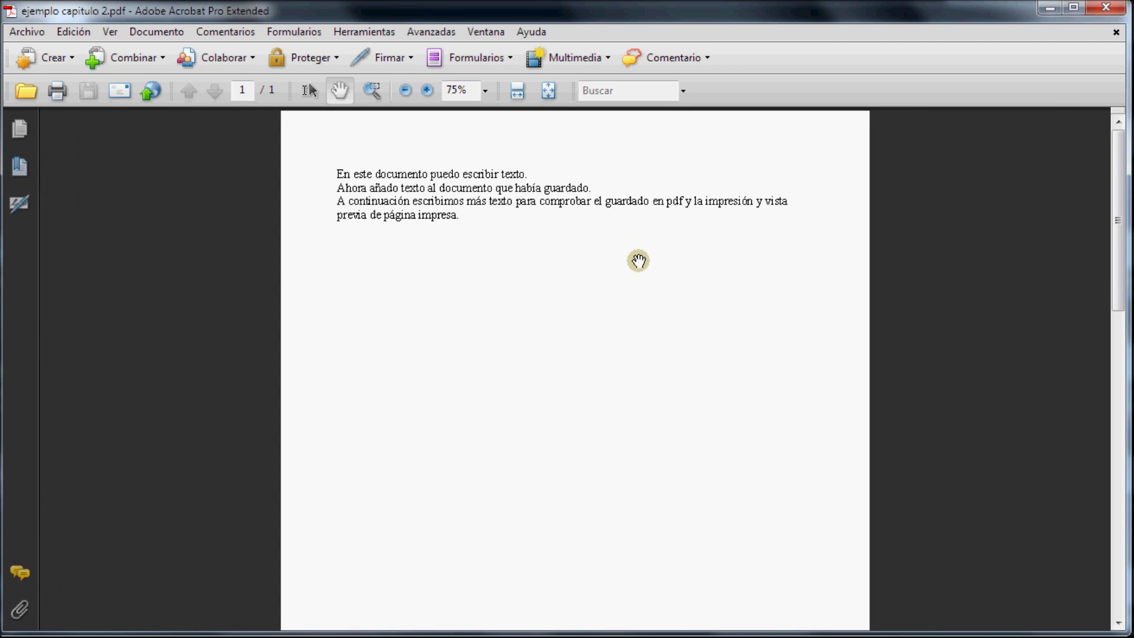
{"action": "left_click", "coordinate": [21, 131]}
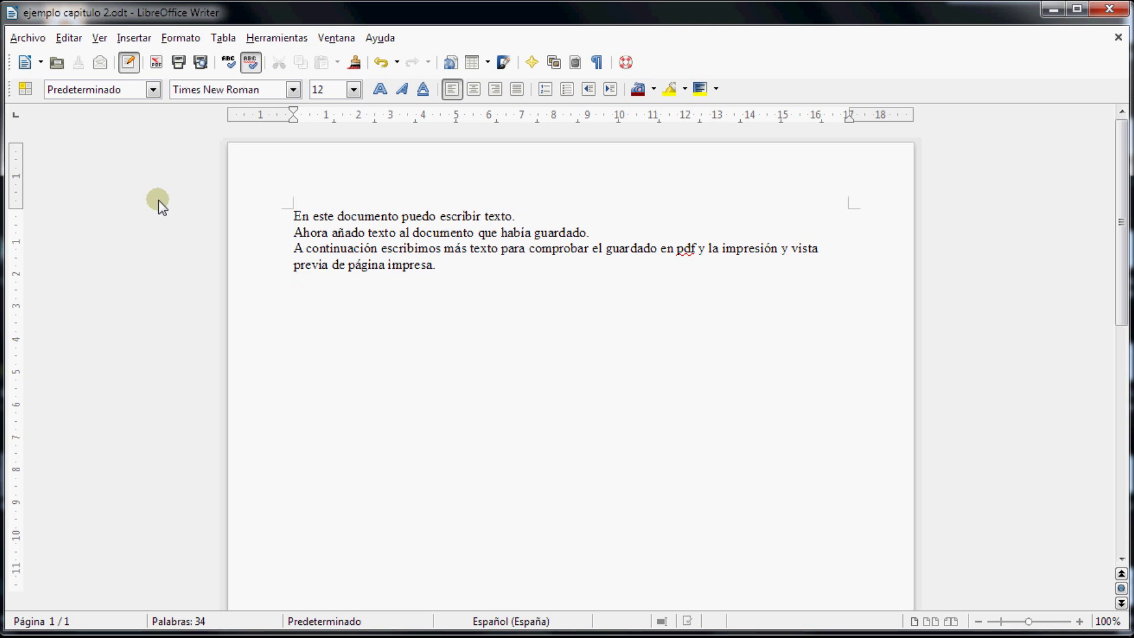
- Show the document in print preview, try the book, multiple-page and two-page layouts, and turn the book layout off
{"action": "left_click", "coordinate": [201, 62]}
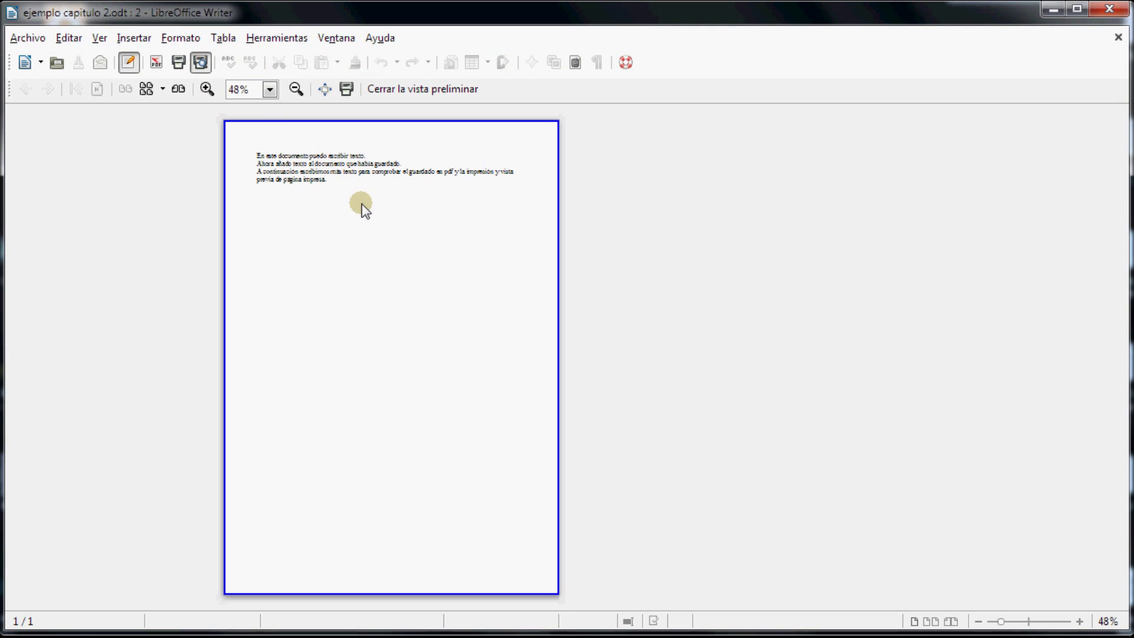
{"action": "left_click", "coordinate": [178, 89]}
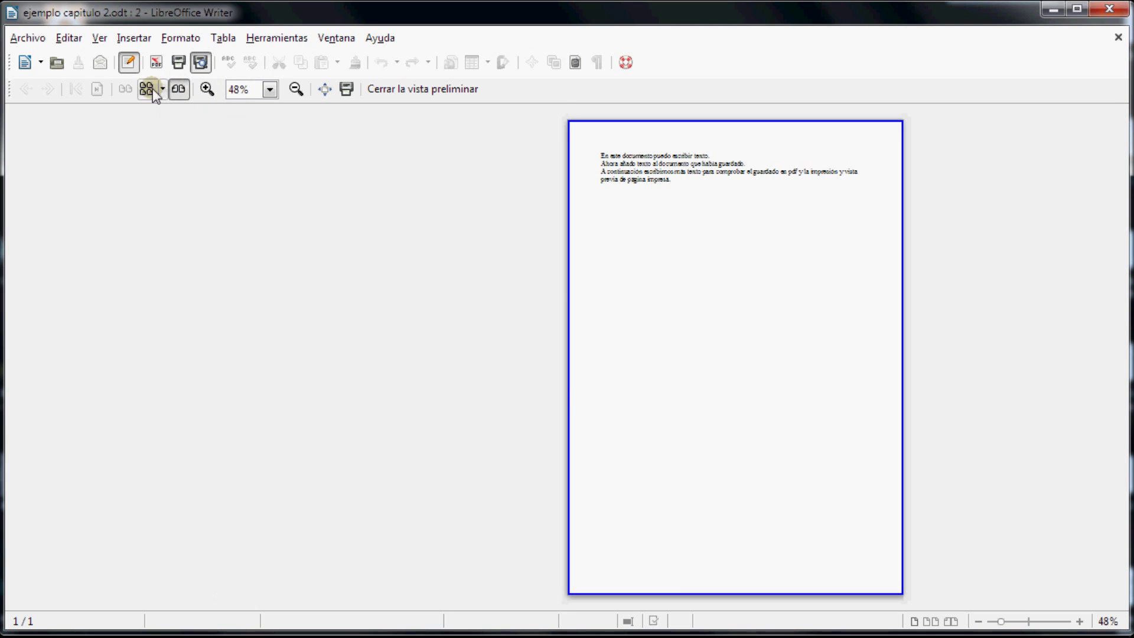
{"action": "left_click", "coordinate": [151, 89]}
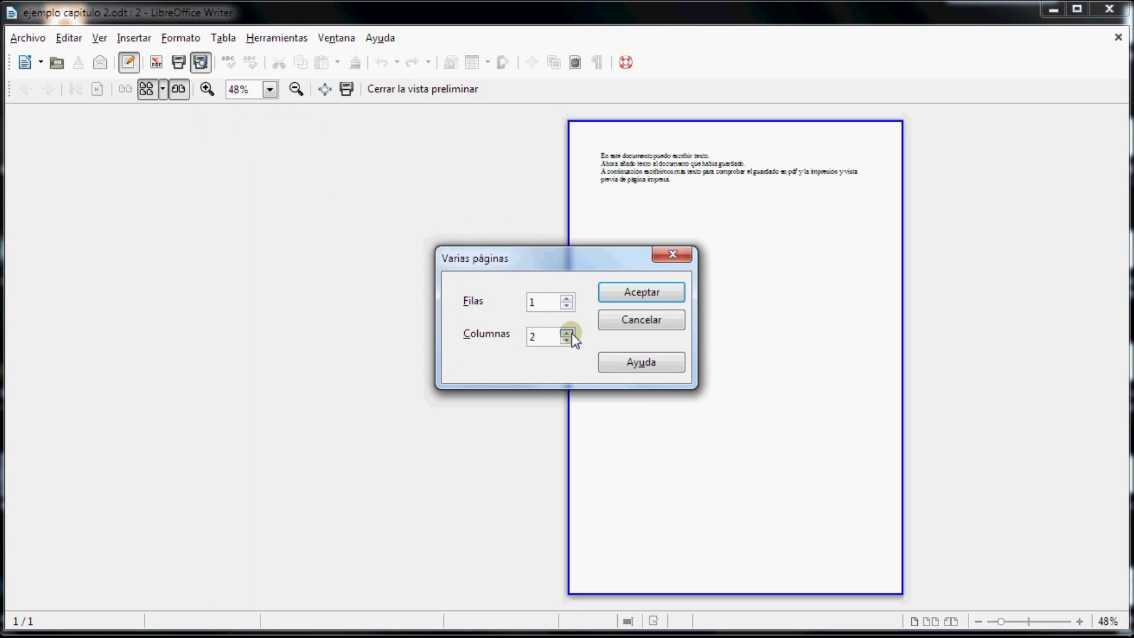
{"action": "left_click", "coordinate": [644, 293]}
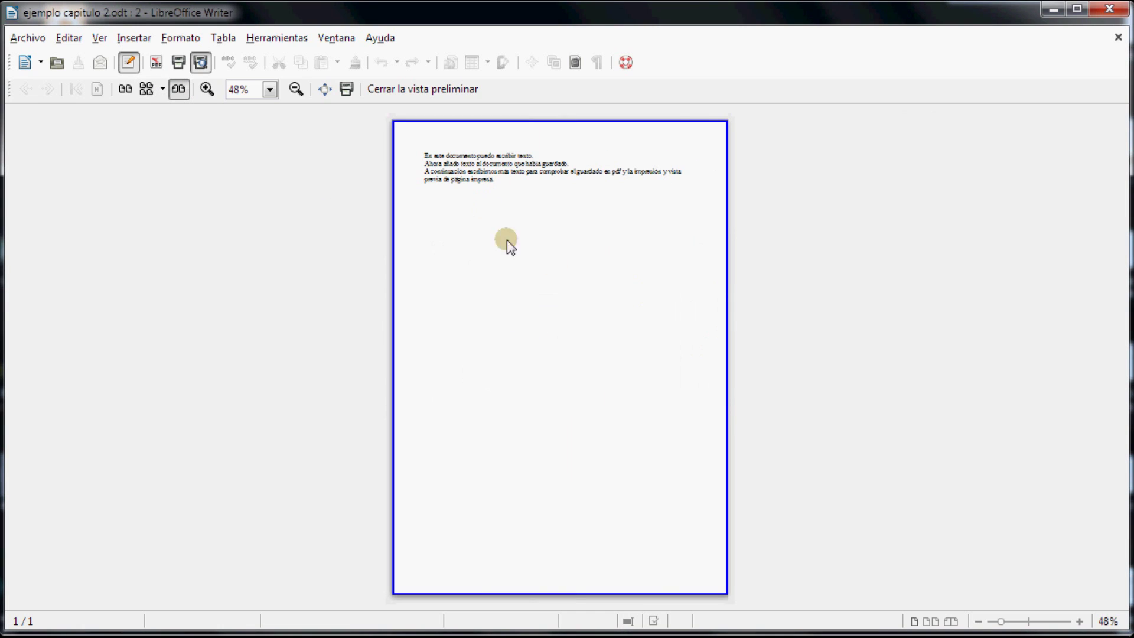
{"action": "left_click", "coordinate": [124, 88]}
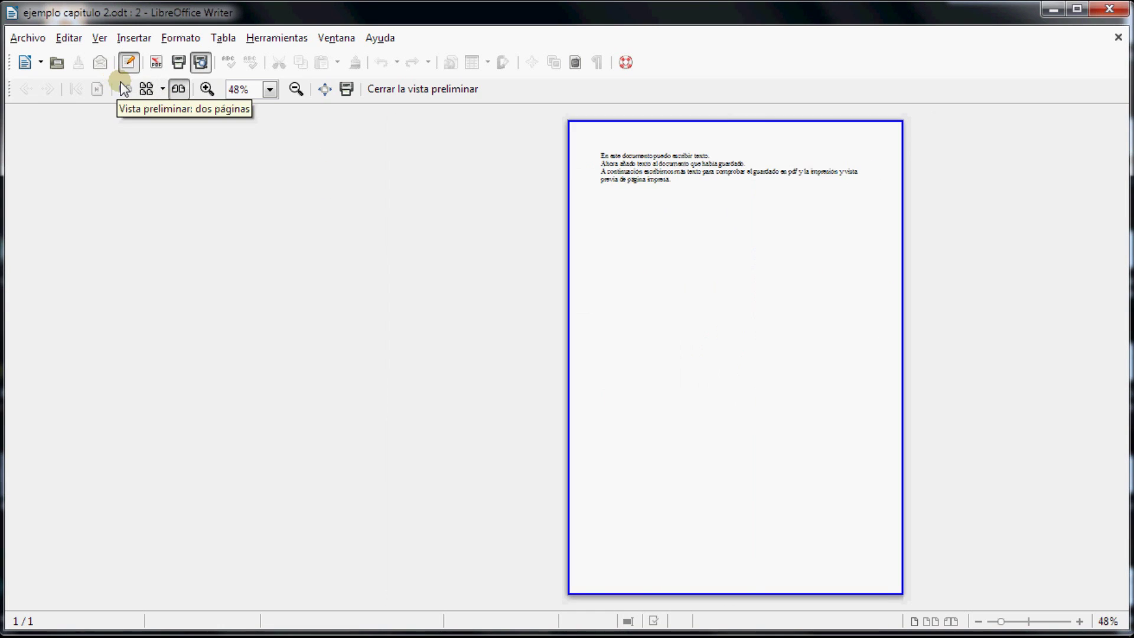
{"action": "left_click", "coordinate": [176, 90]}
- Enlarge the print preview to 150% to inspect the page, and reduce it to 75%
{"action": "left_click", "coordinate": [207, 89]}
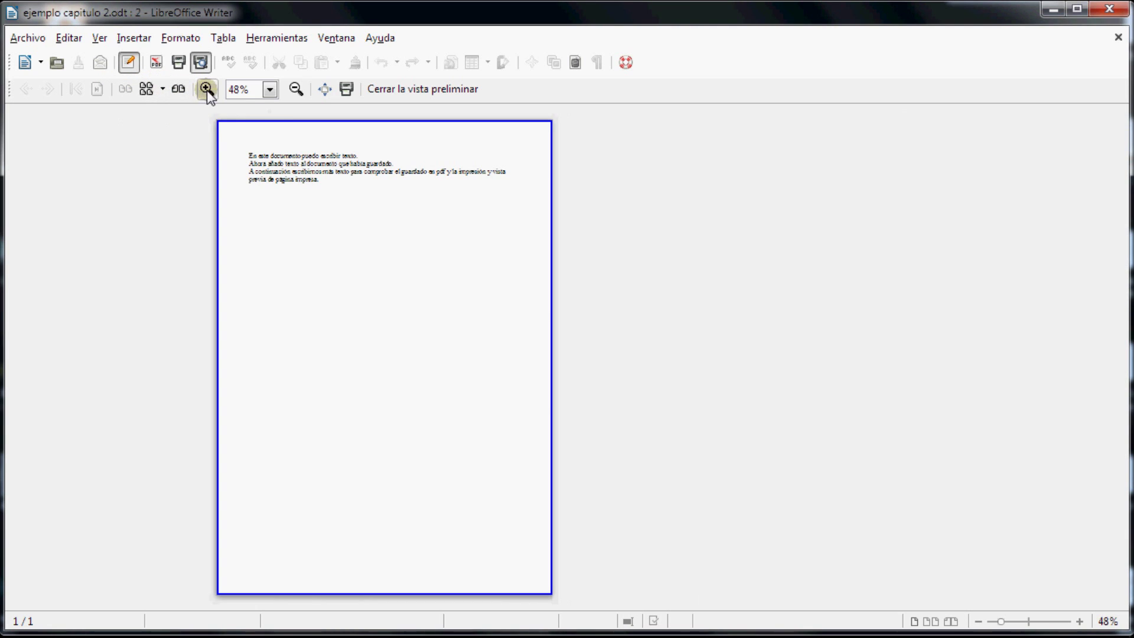
{"action": "left_click", "coordinate": [206, 89]}
{"action": "left_click", "coordinate": [207, 89]}
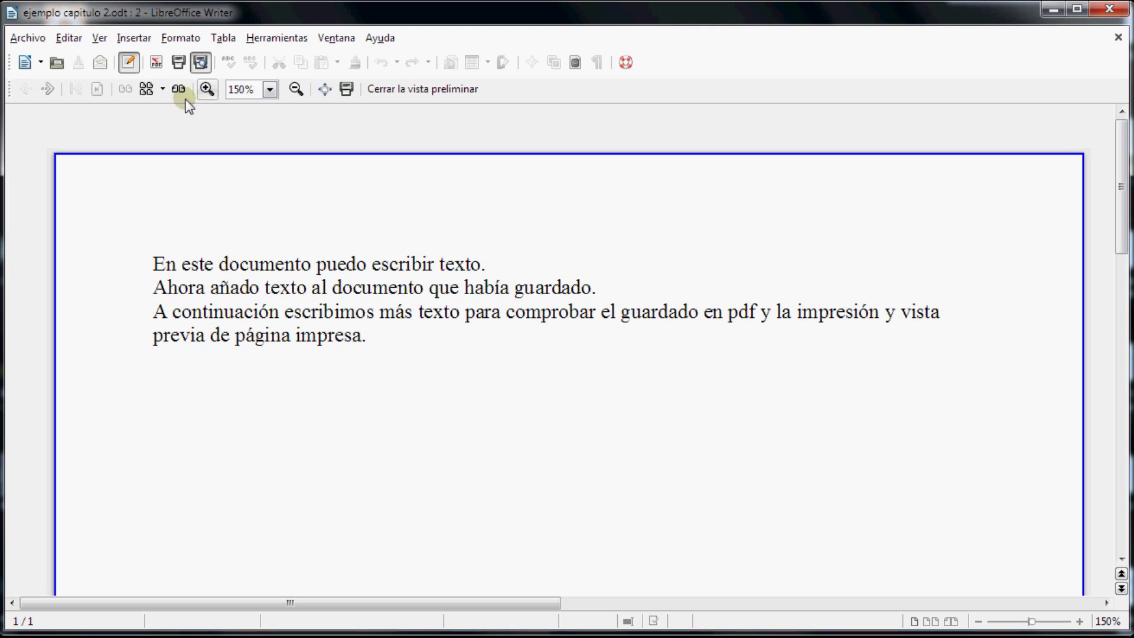
{"action": "scroll", "coordinate": [390, 301], "scroll_direction": "down", "scroll_amount": 5}
{"action": "scroll", "coordinate": [397, 307], "scroll_direction": "up", "scroll_amount": 5}
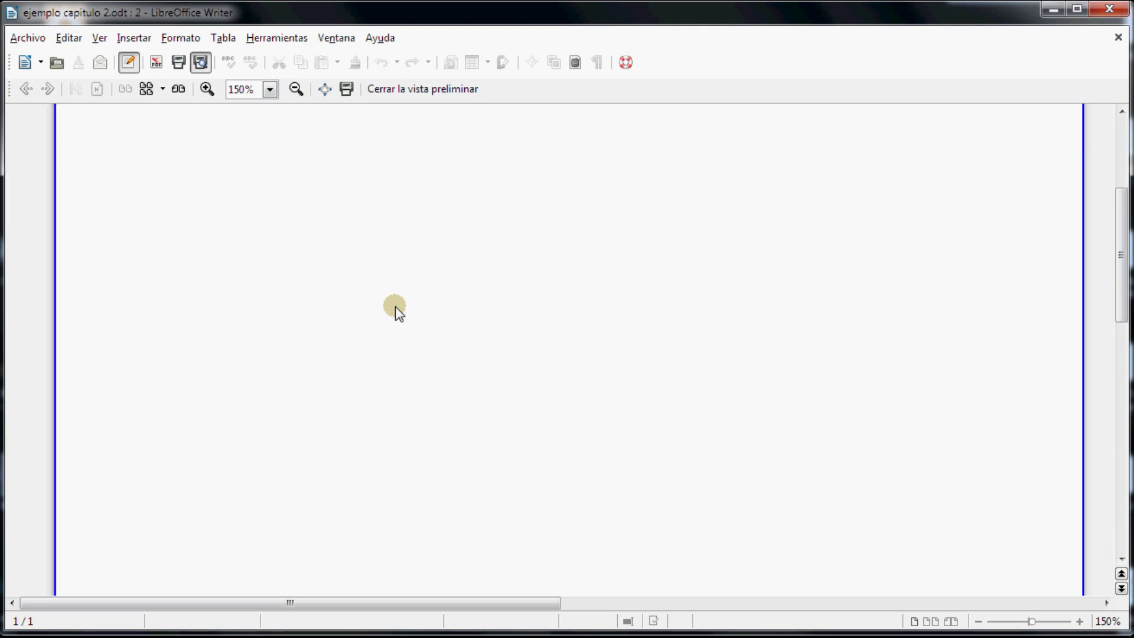
{"action": "left_click", "coordinate": [296, 90]}
{"action": "left_click", "coordinate": [296, 89]}
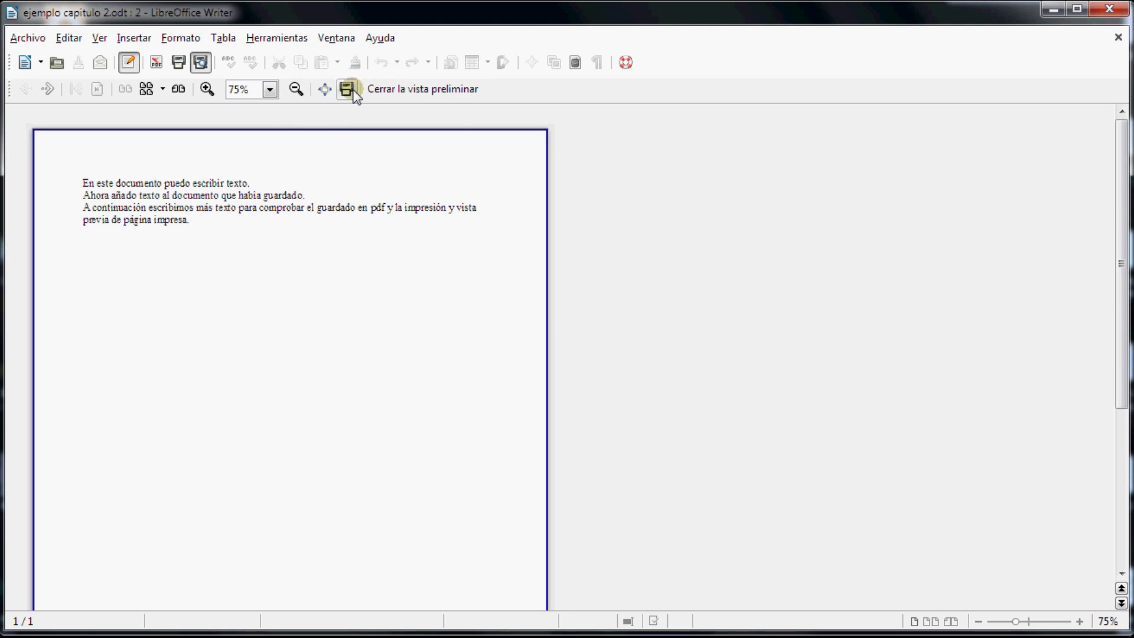
- View the print preview in full screen, and close the preview to return to editing
{"action": "left_click", "coordinate": [332, 92]}
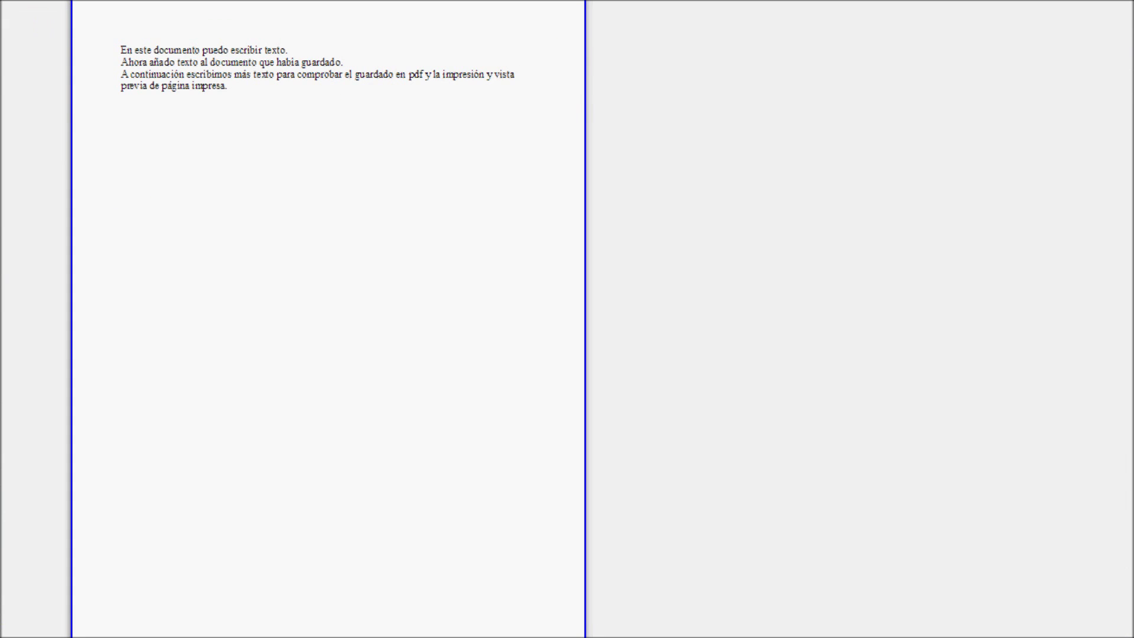
{"action": "key", "text": "Escape"}
{"action": "left_click", "coordinate": [440, 94]}
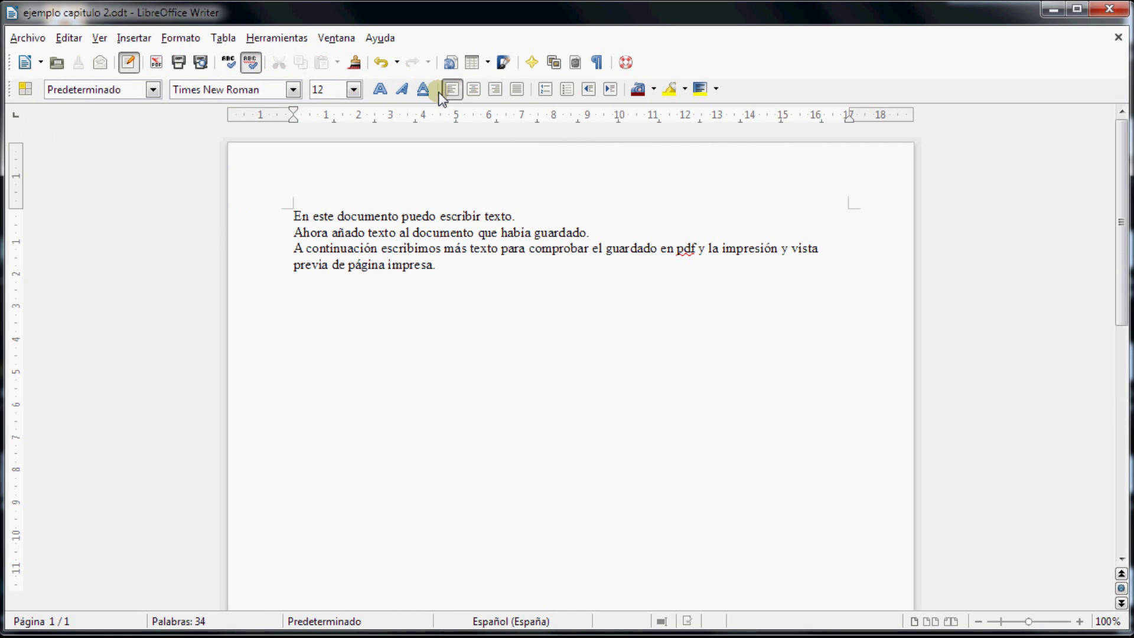
- Bring up the print dialog and review the HP Universal Printing PCL 6 properties and the Writer, page layout and additional print options
{"action": "mouse_move", "coordinate": [406, 178]}
{"action": "left_click", "coordinate": [27, 38]}
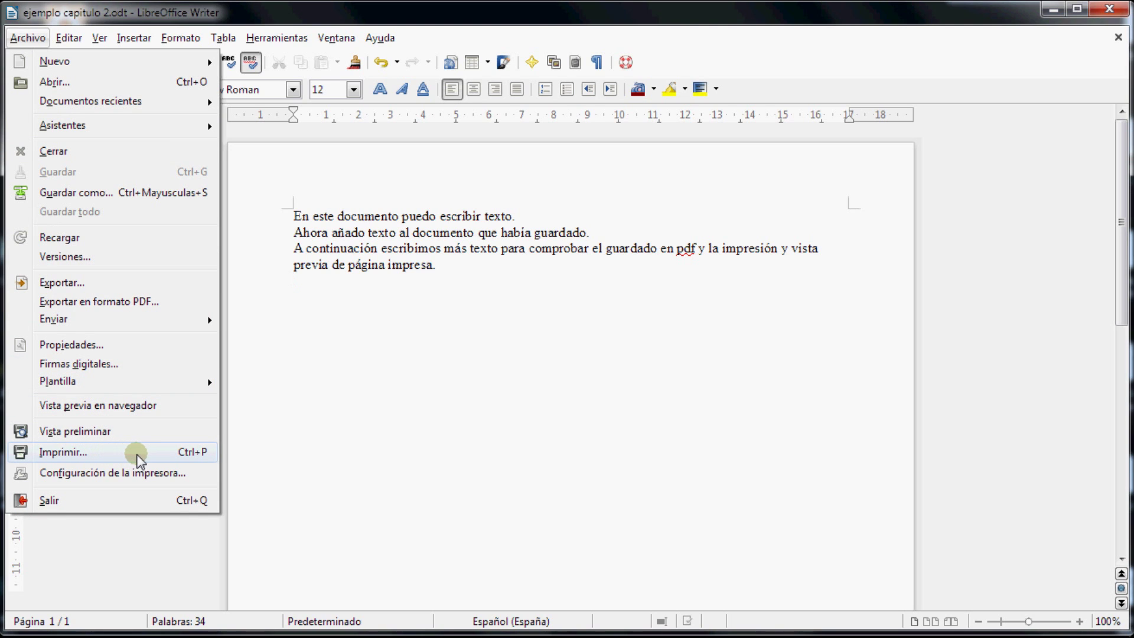
{"action": "left_click", "coordinate": [137, 453]}
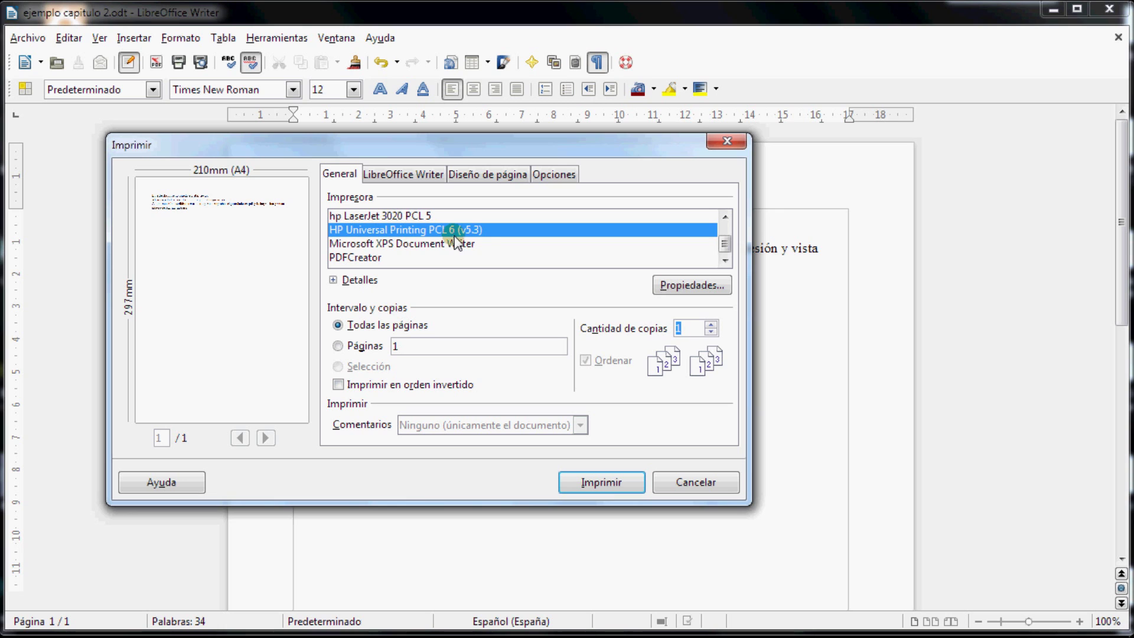
{"action": "left_click", "coordinate": [688, 285]}
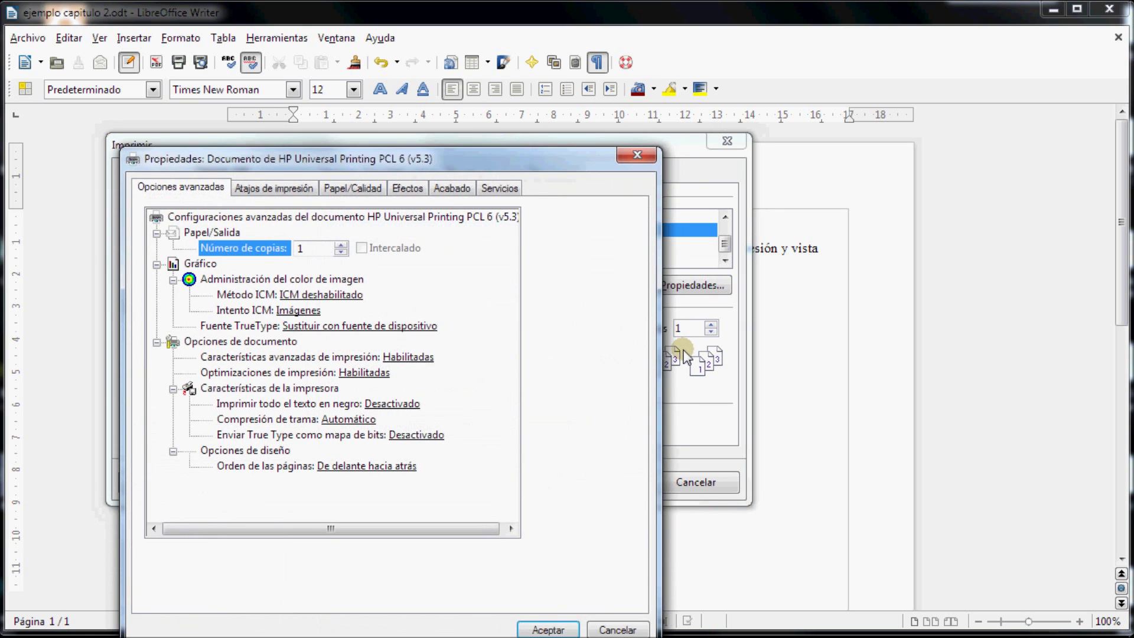
{"action": "key", "text": "Escape"}
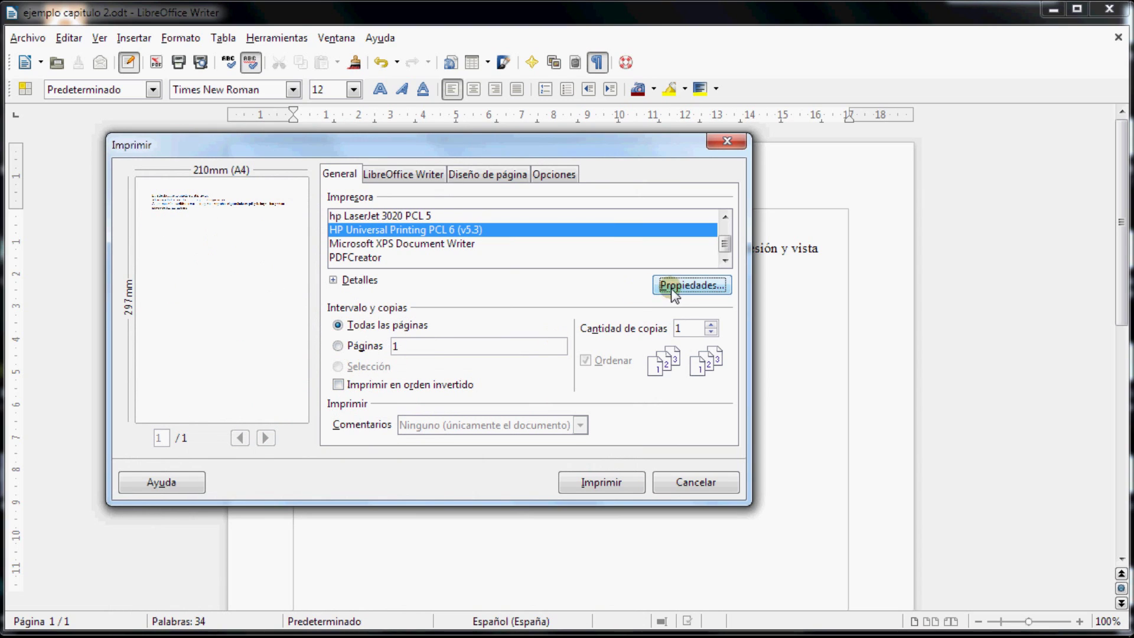
{"action": "left_click", "coordinate": [417, 177]}
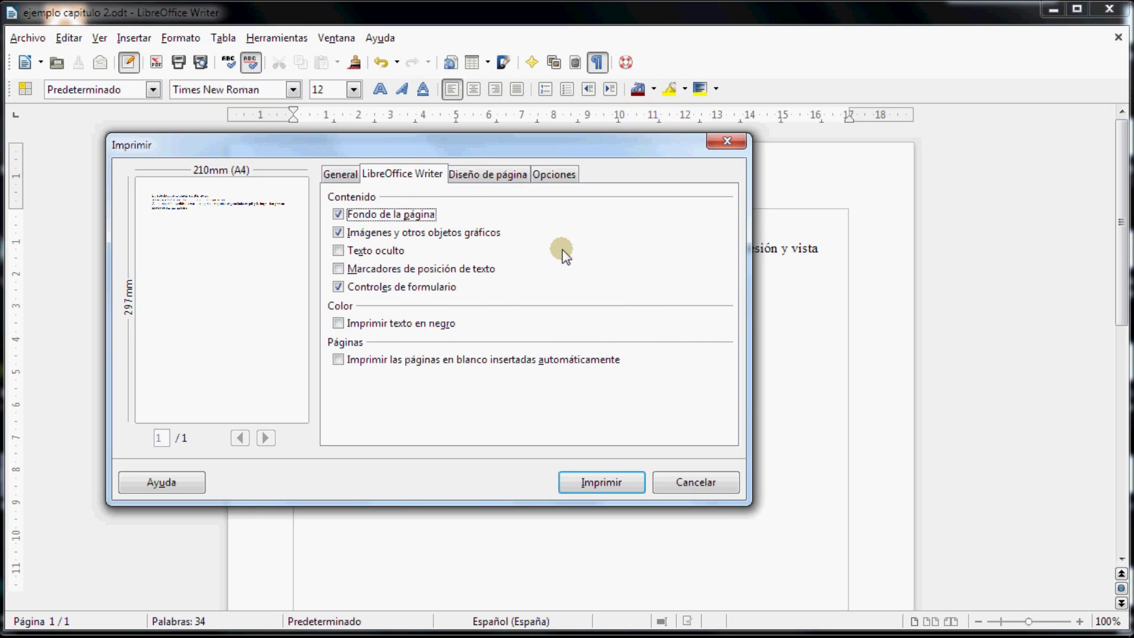
{"action": "left_click", "coordinate": [503, 177]}
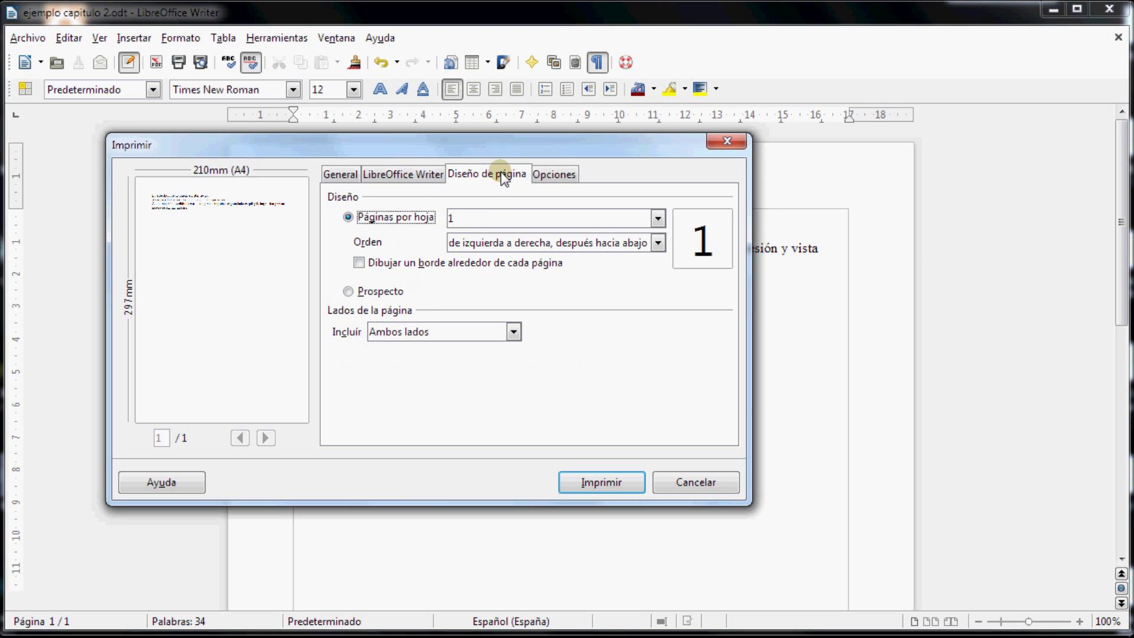
{"action": "left_click", "coordinate": [551, 176]}
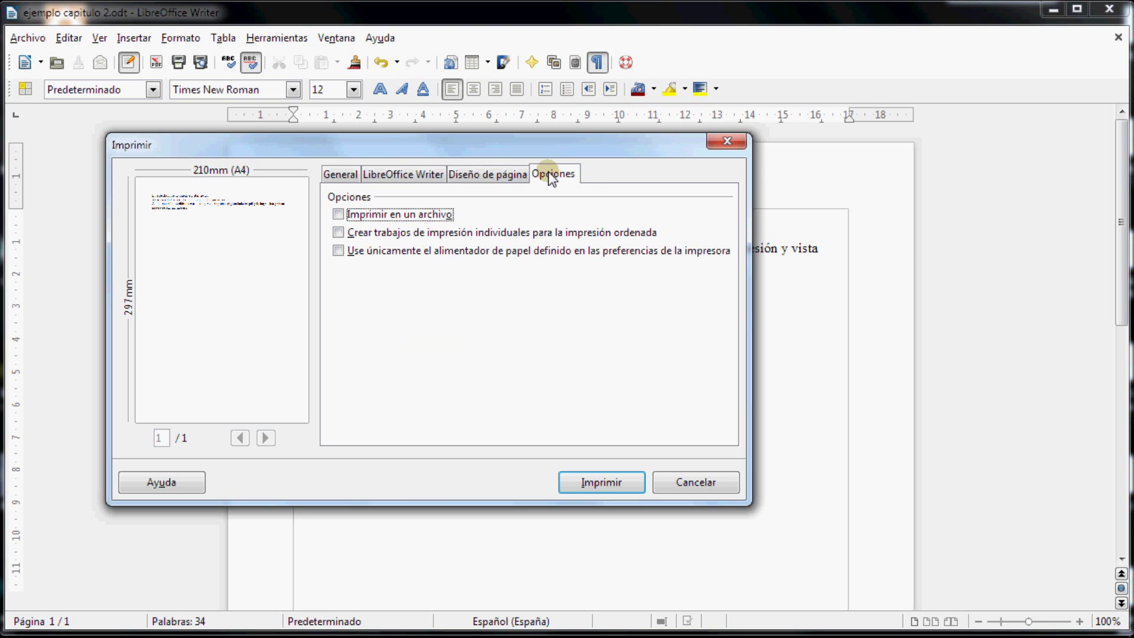
- Print all pages of the document in one copy, and close the document
{"action": "left_click", "coordinate": [580, 483]}
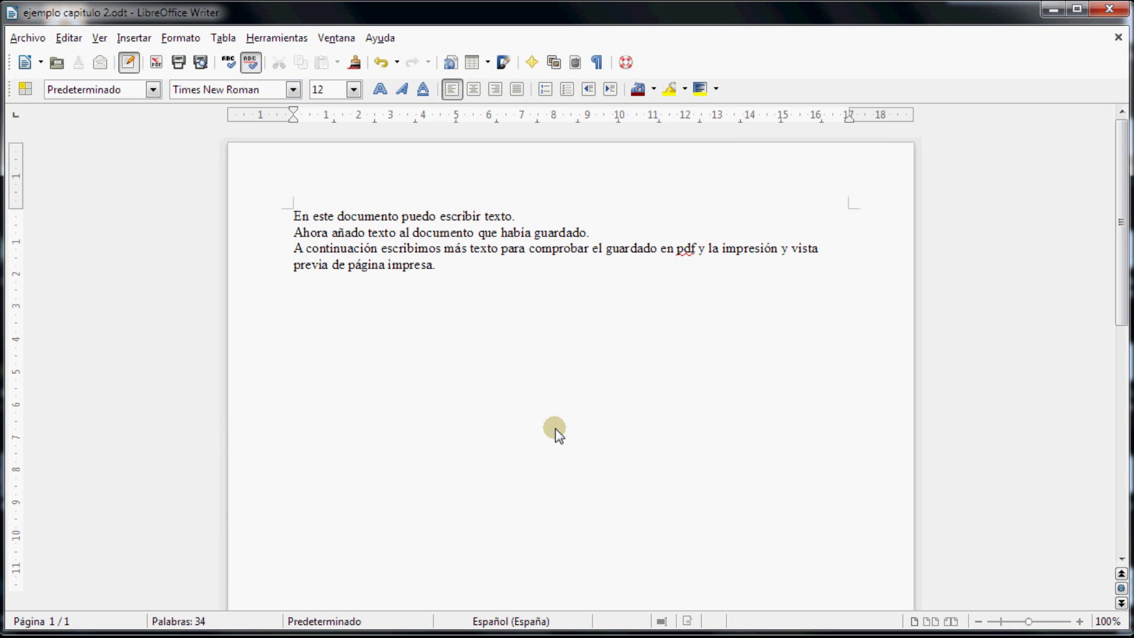
{"action": "left_click", "coordinate": [1118, 37]}
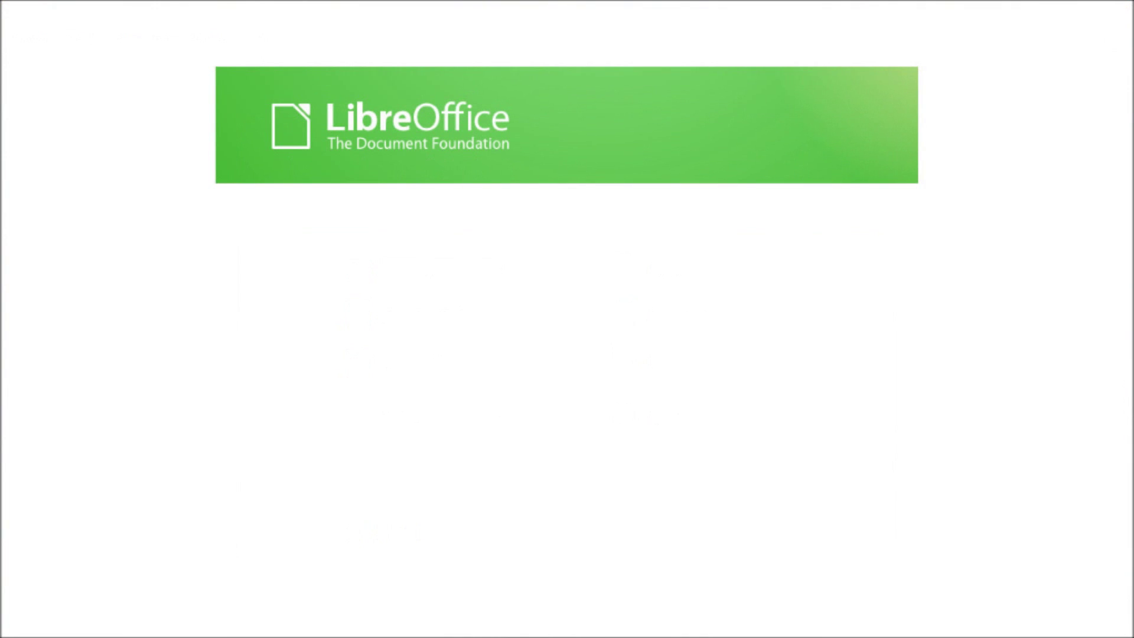